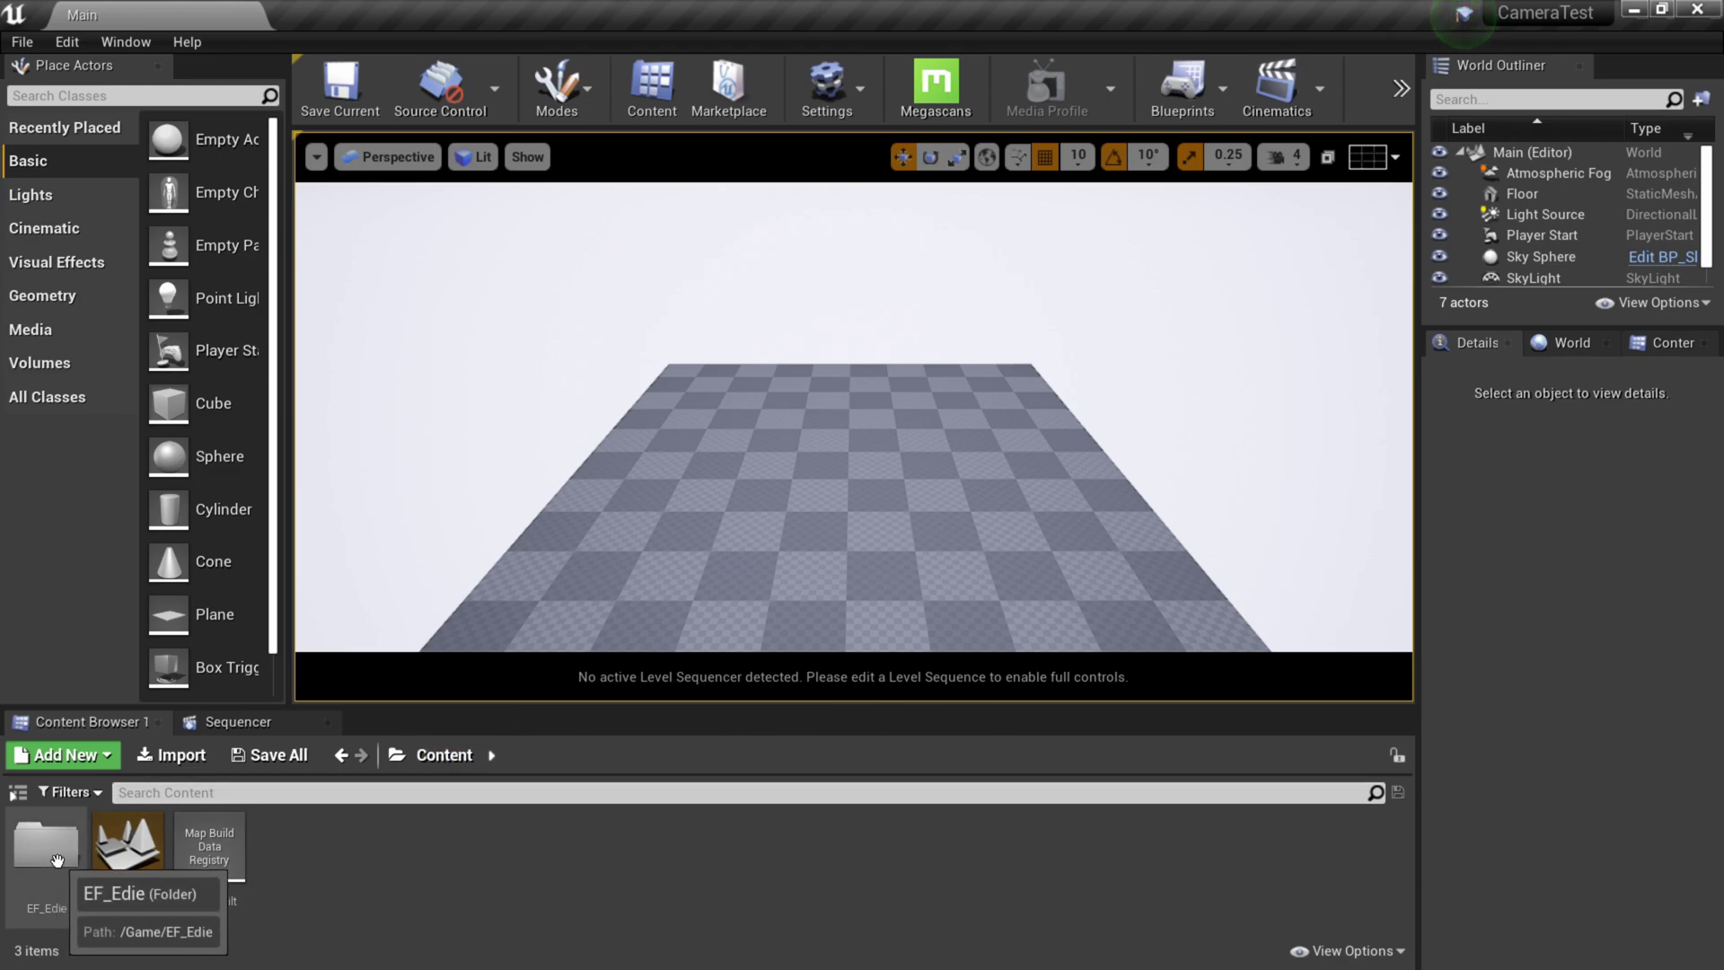
Step: Load the DemoMap level from the EF_Edie > Maps folder in the Content Browser
double_click(57, 861)
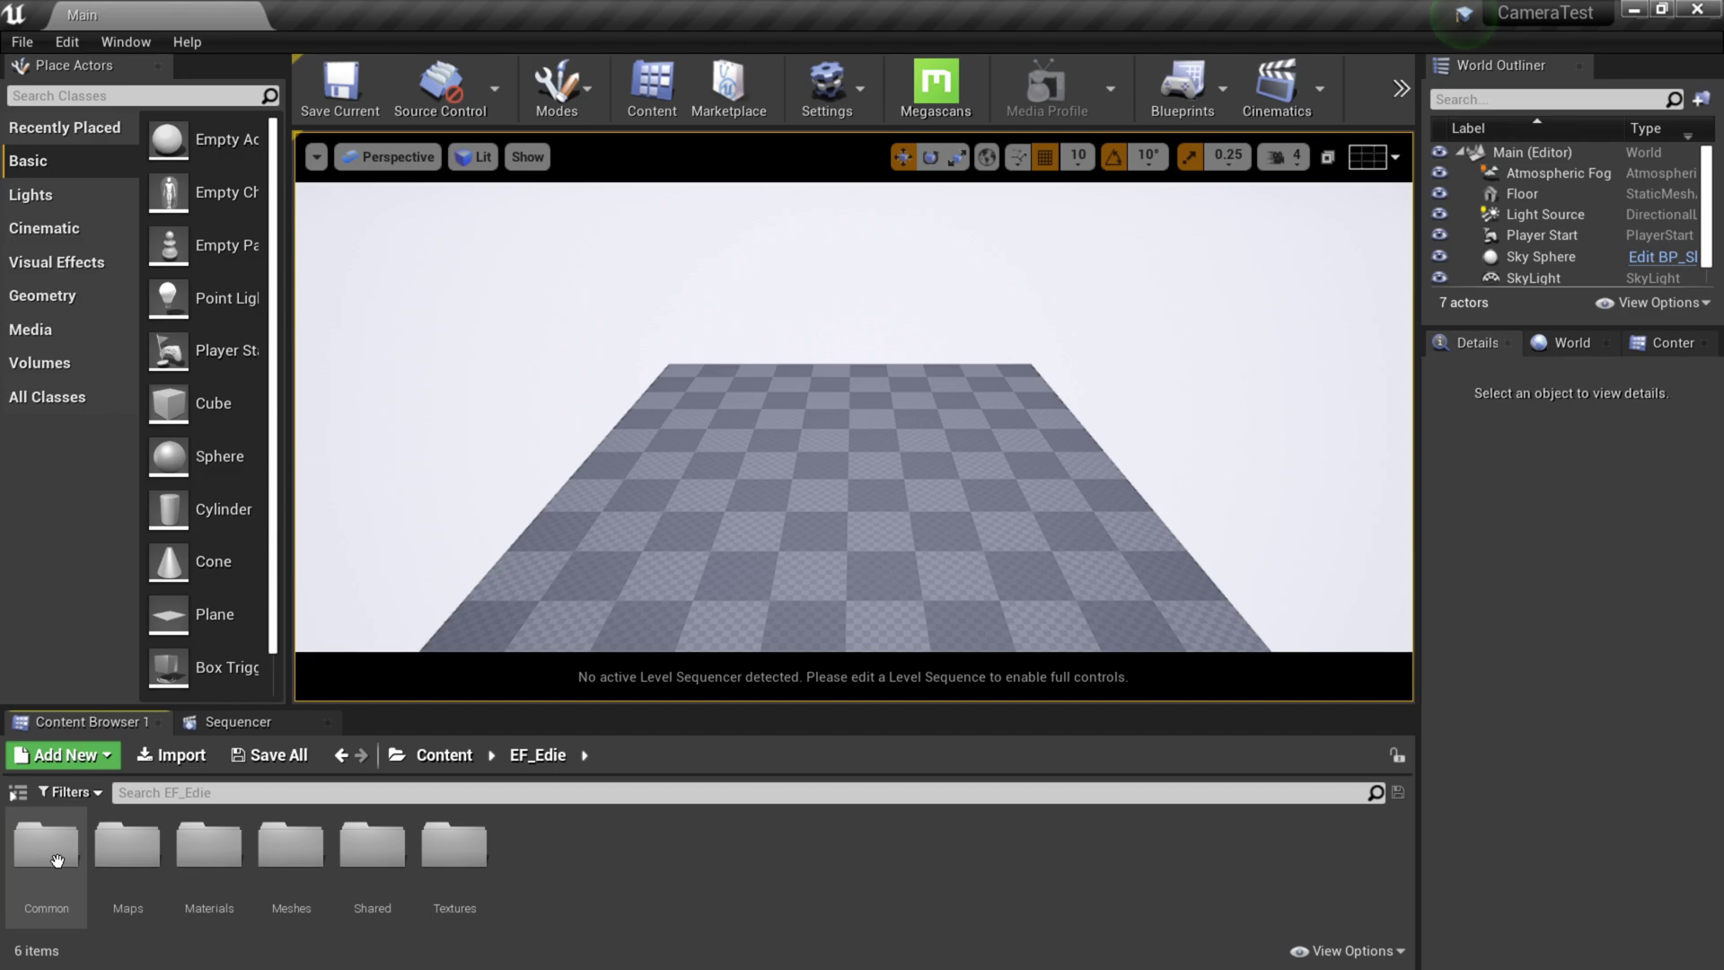
double_click(123, 871)
double_click(62, 860)
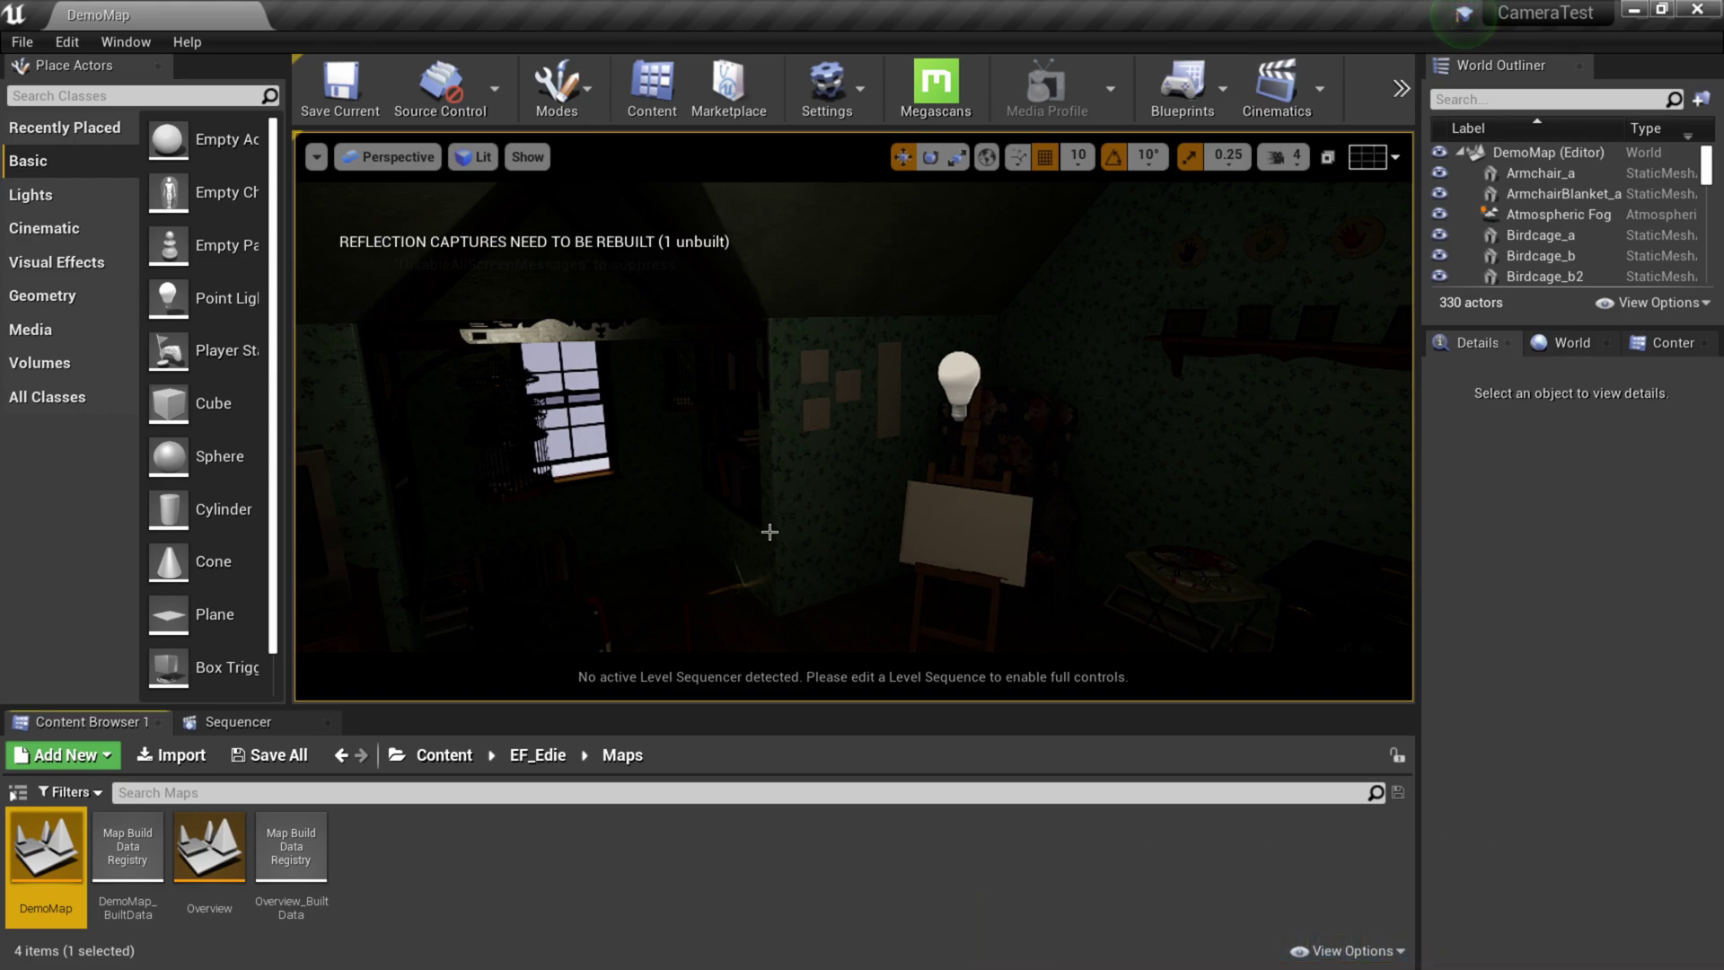
Step: Select the bulb's PointLight and set its Intensity to 5.0 cd
left_click(971, 384)
left_click(947, 410)
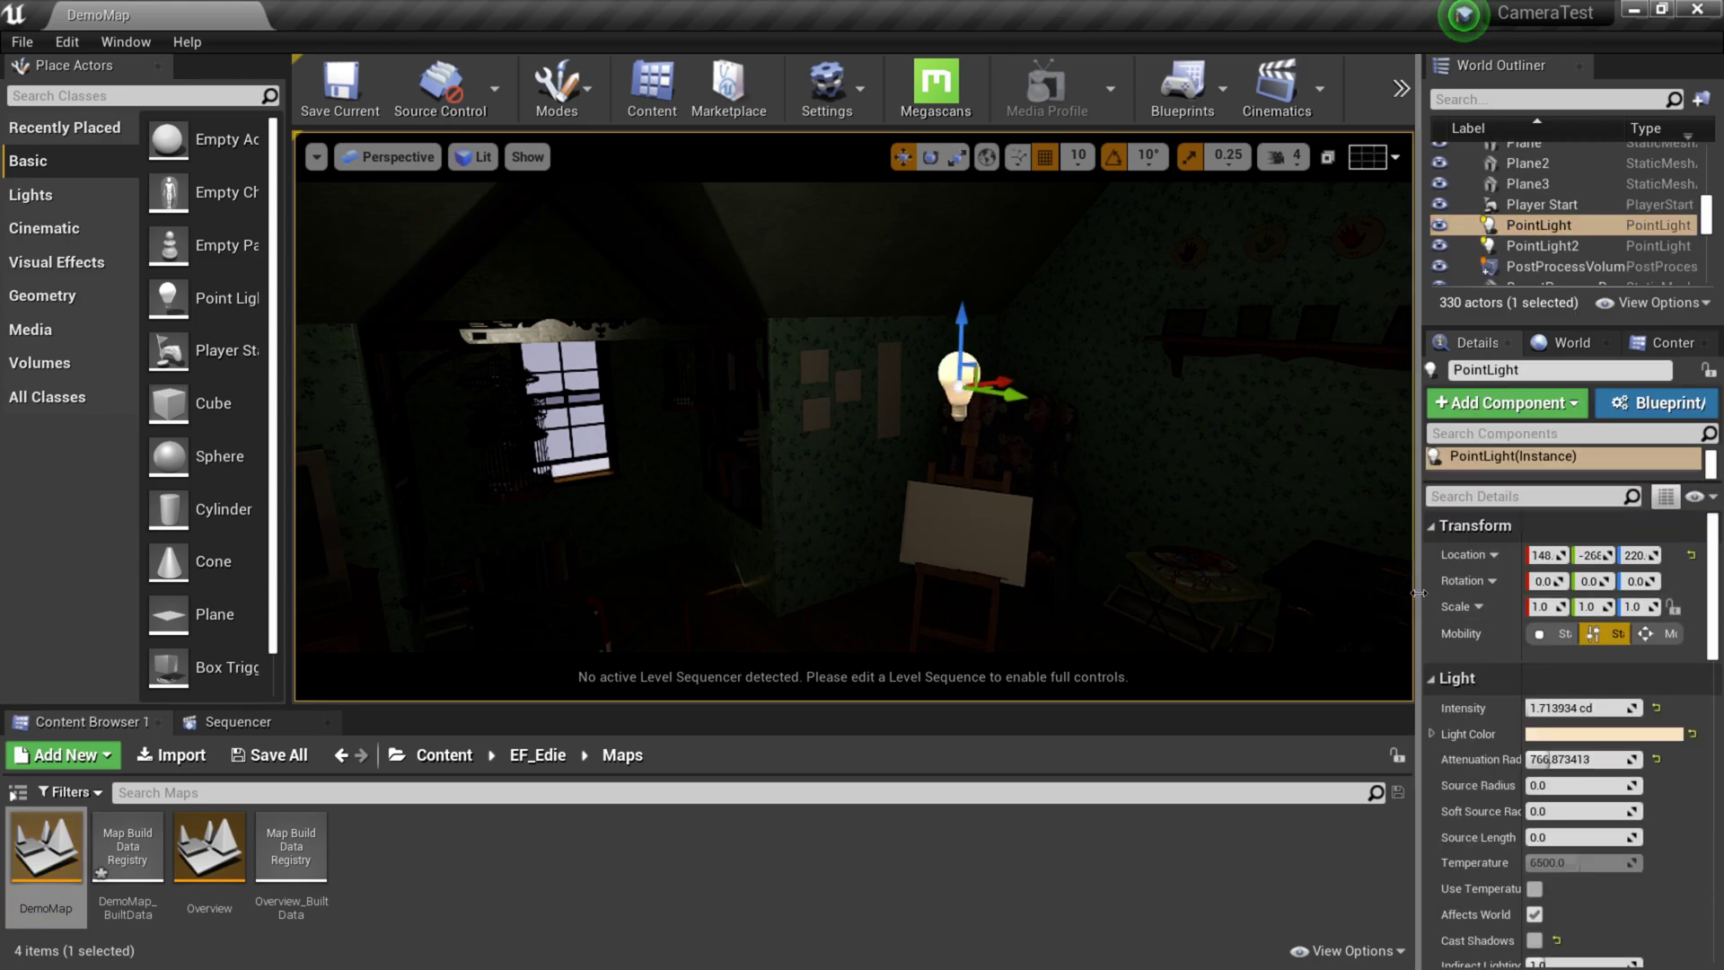
left_click_drag(1419, 619, 1203, 620)
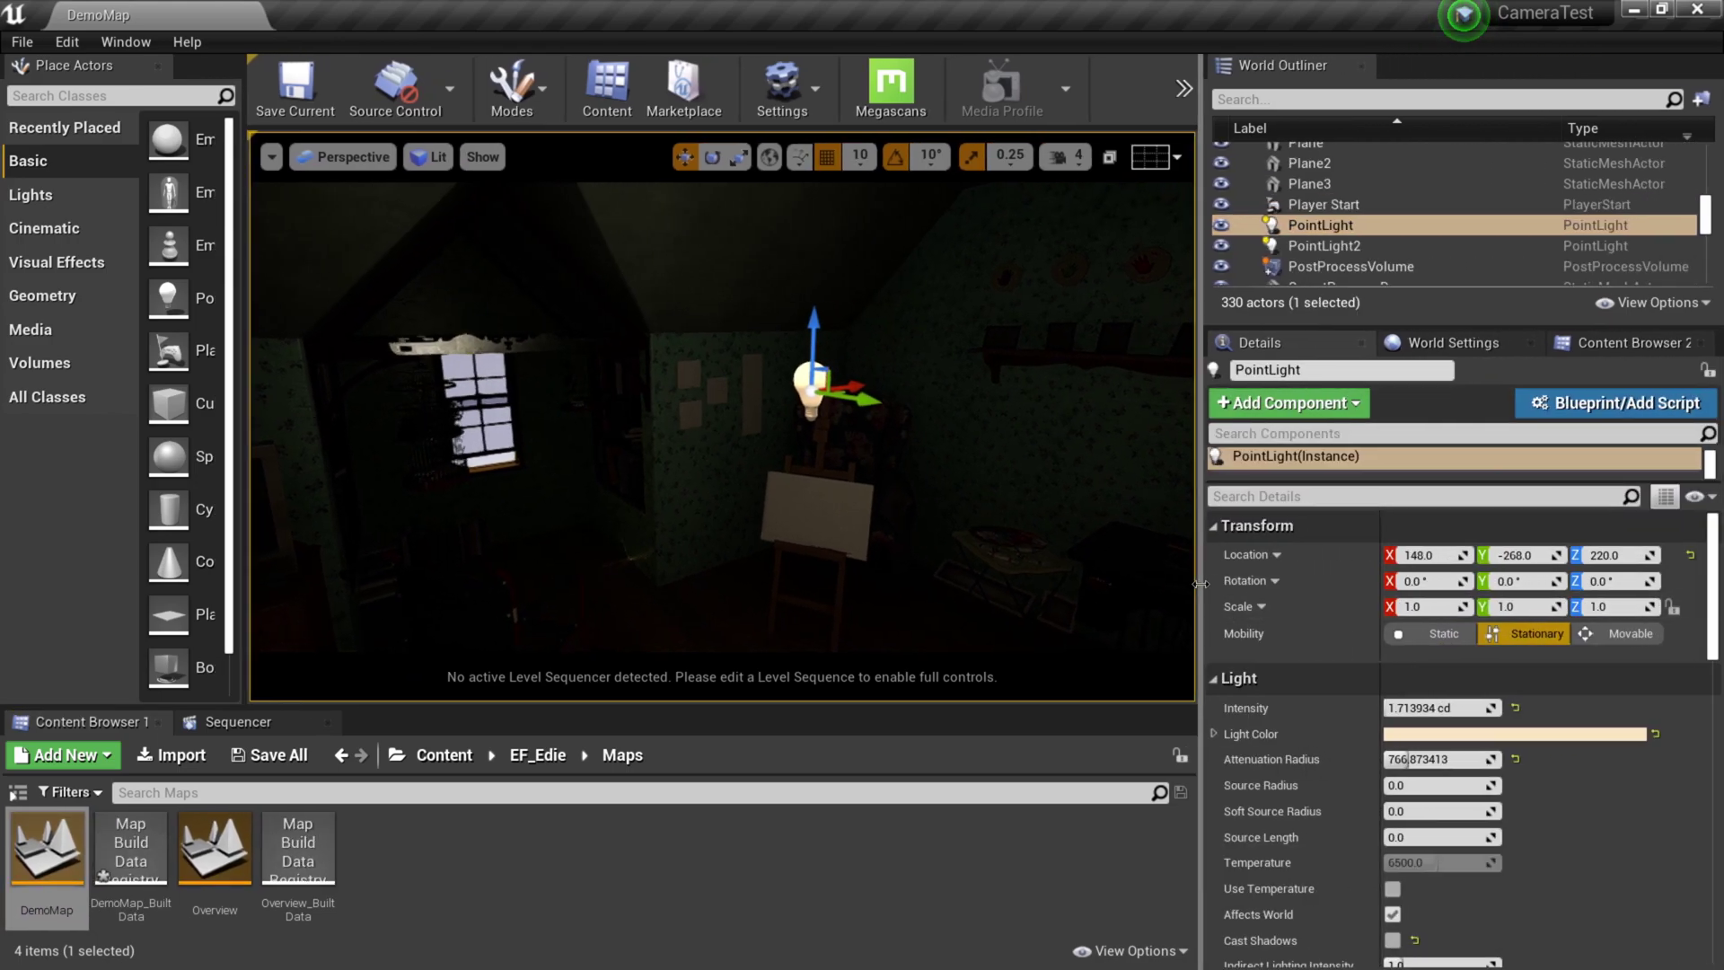
left_click(1416, 709)
type("5")
key("Return")
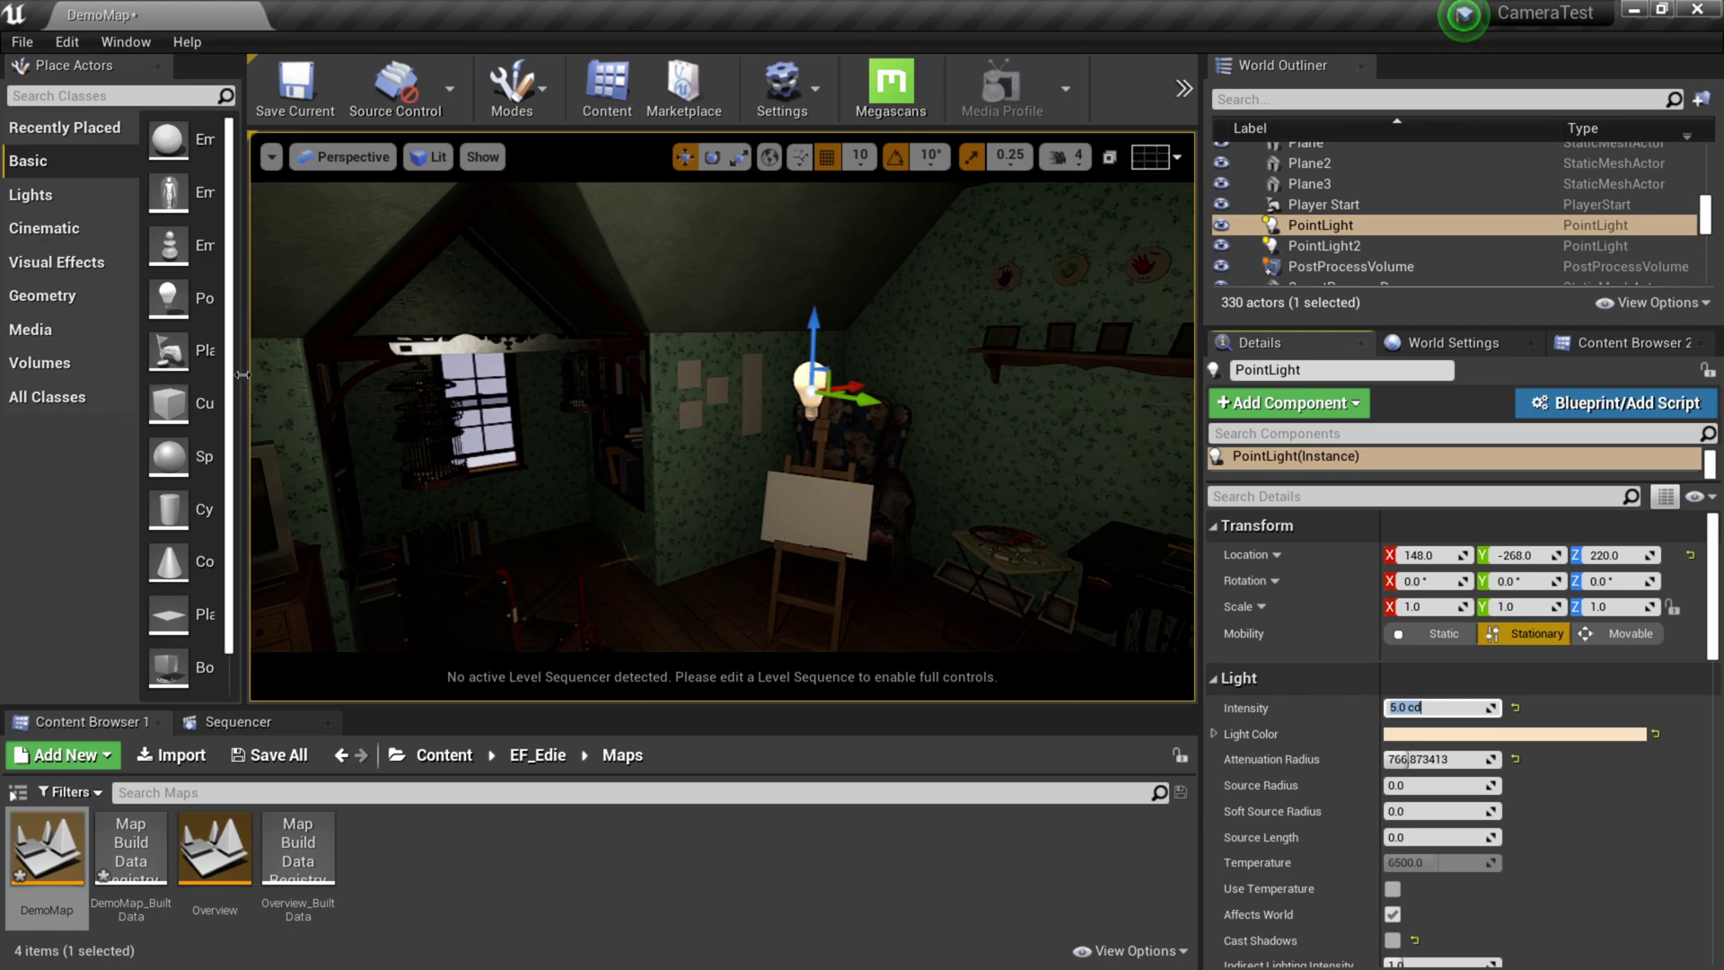
Step: Place a Cine Camera Actor from the Cinematic list, raise it to about 130 and move it toward the easel
left_click_drag(242, 373, 339, 374)
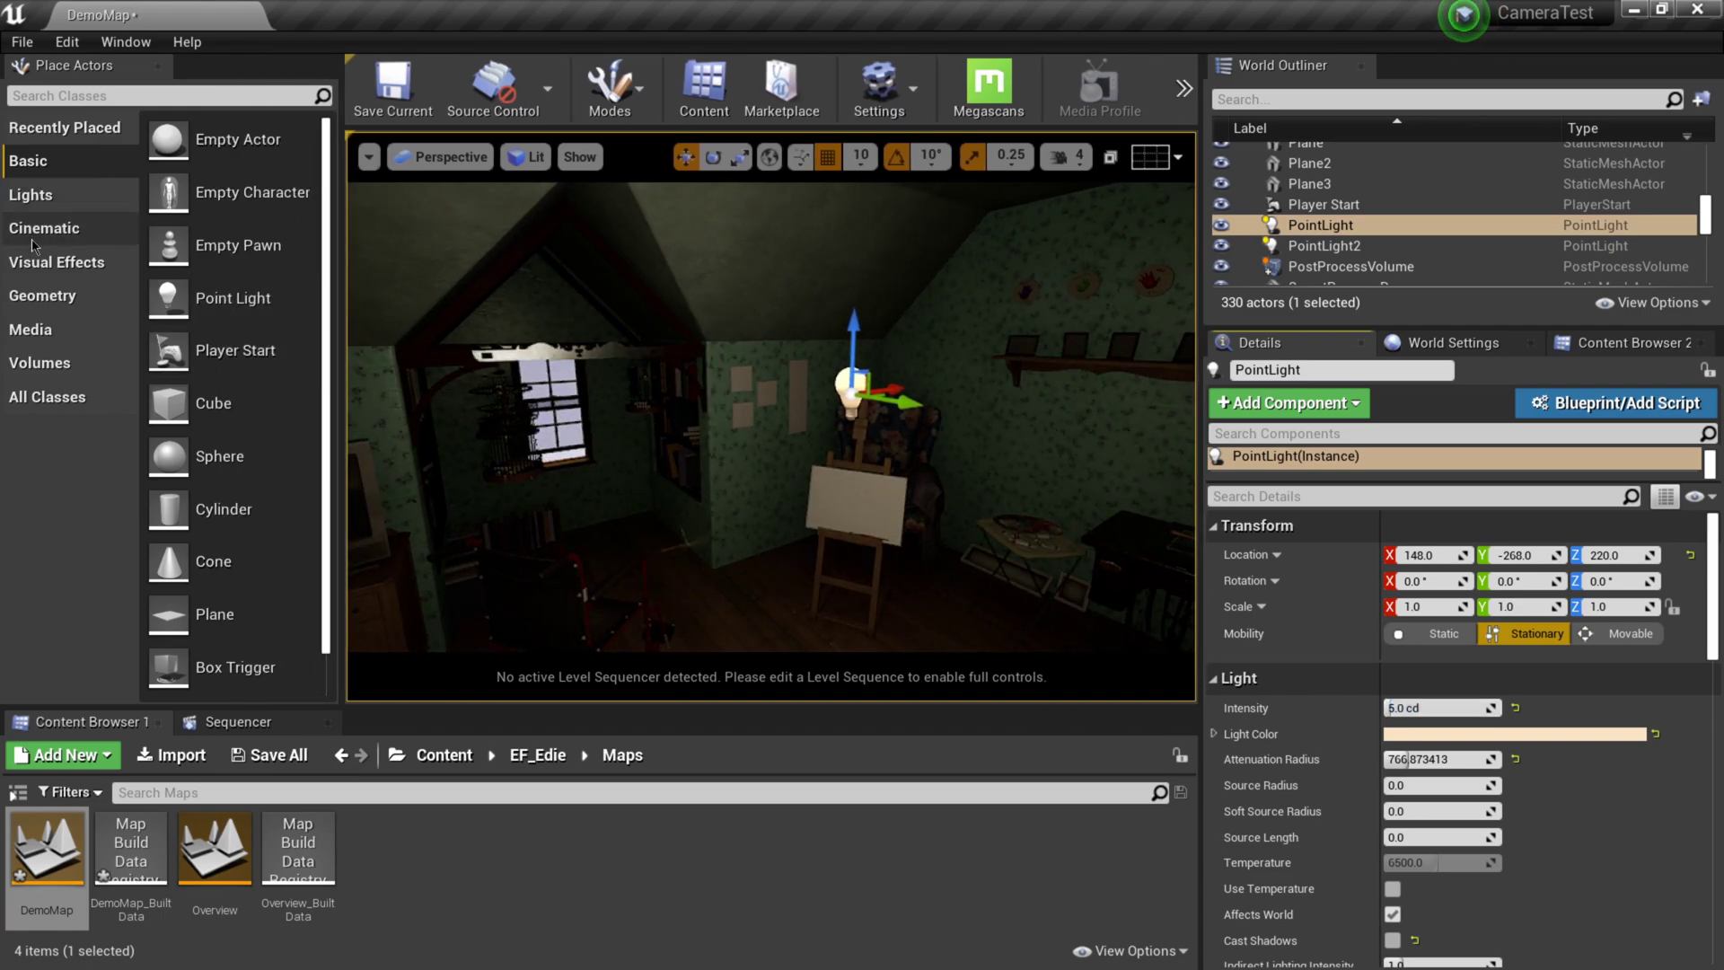
left_click(38, 240)
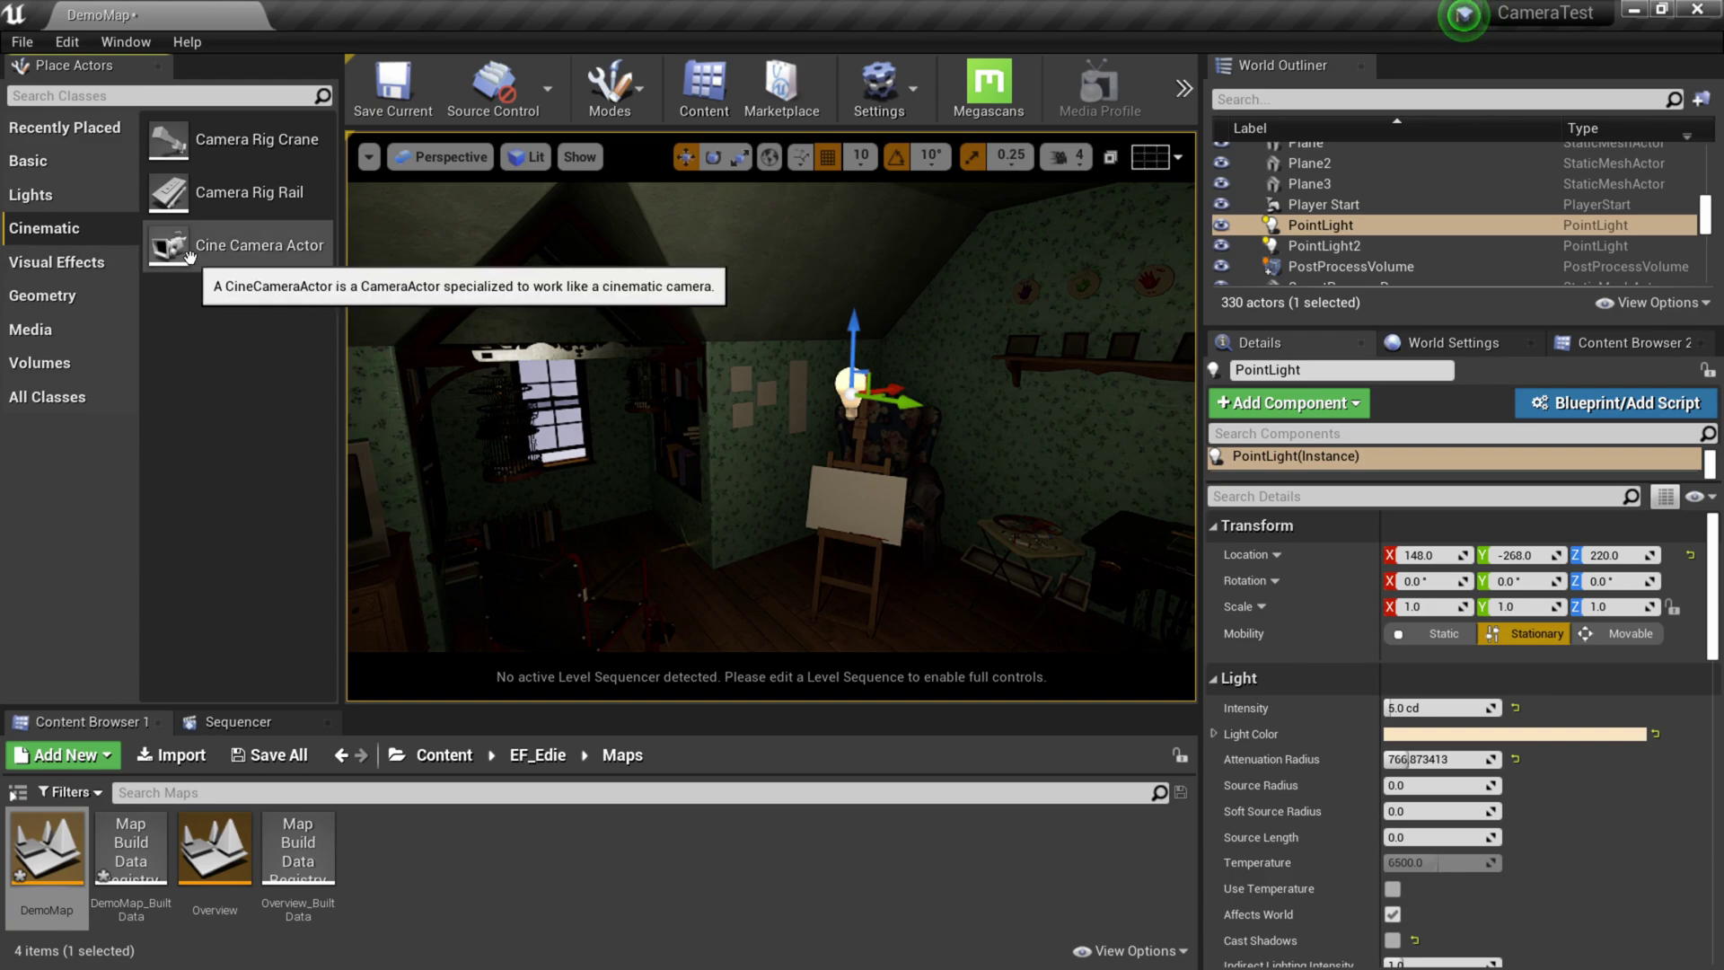
left_click_drag(160, 244, 649, 519)
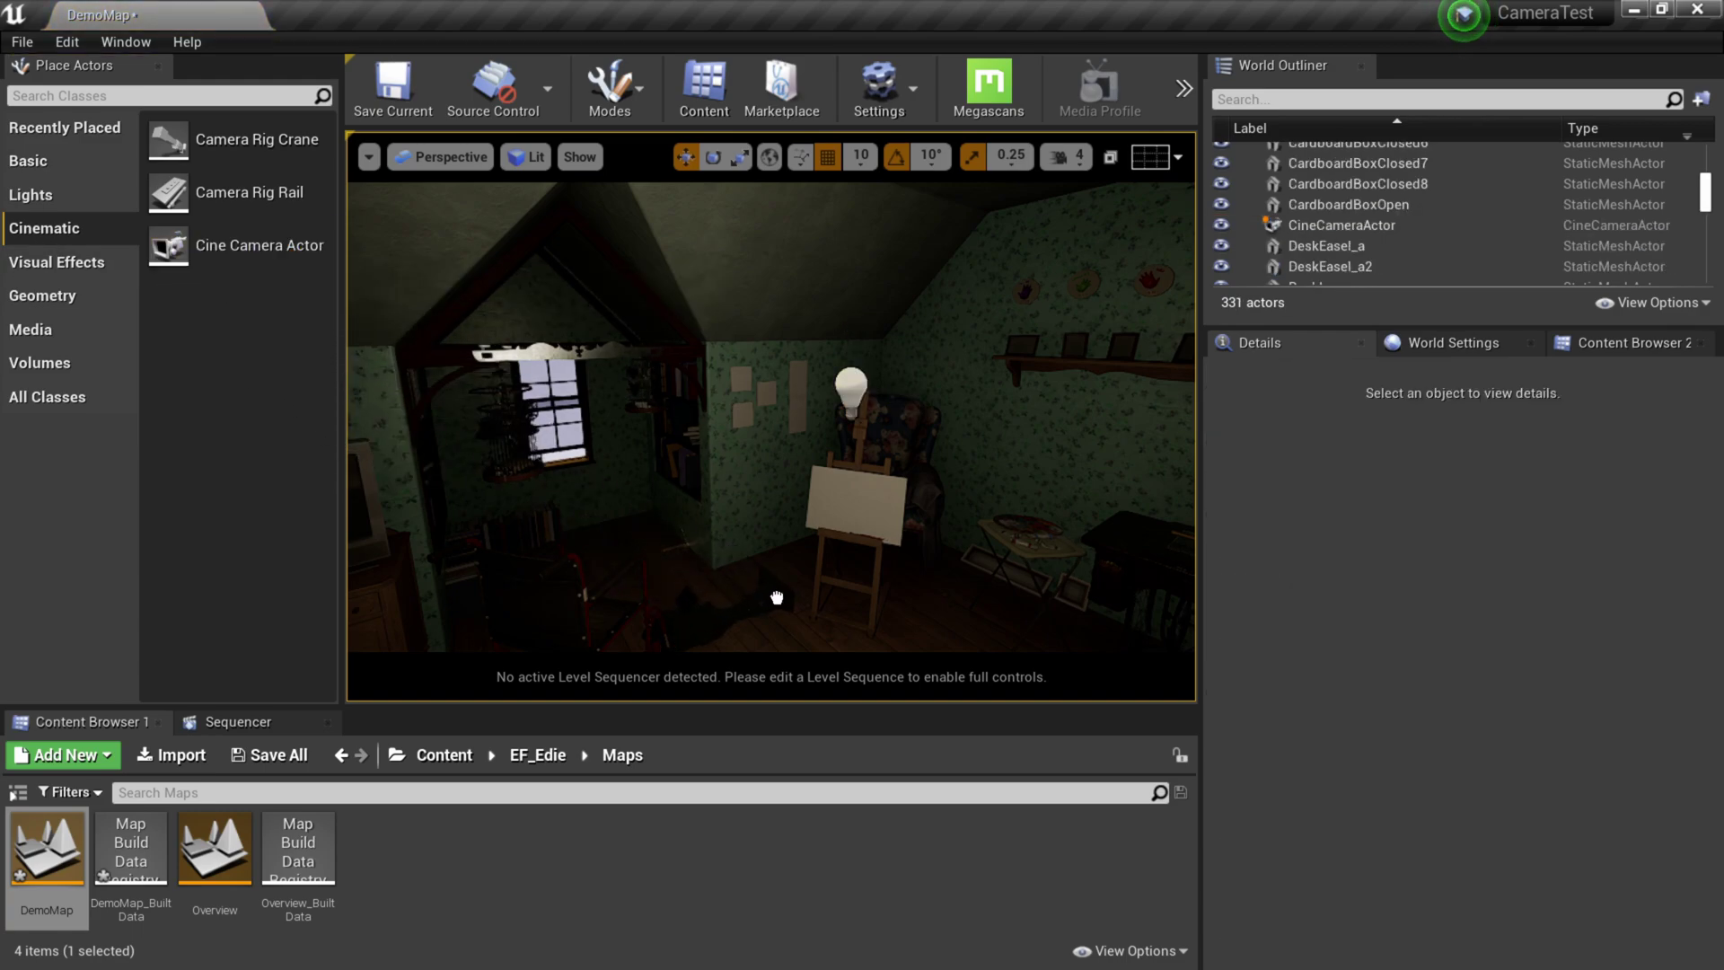
left_click_drag(777, 597, 774, 584)
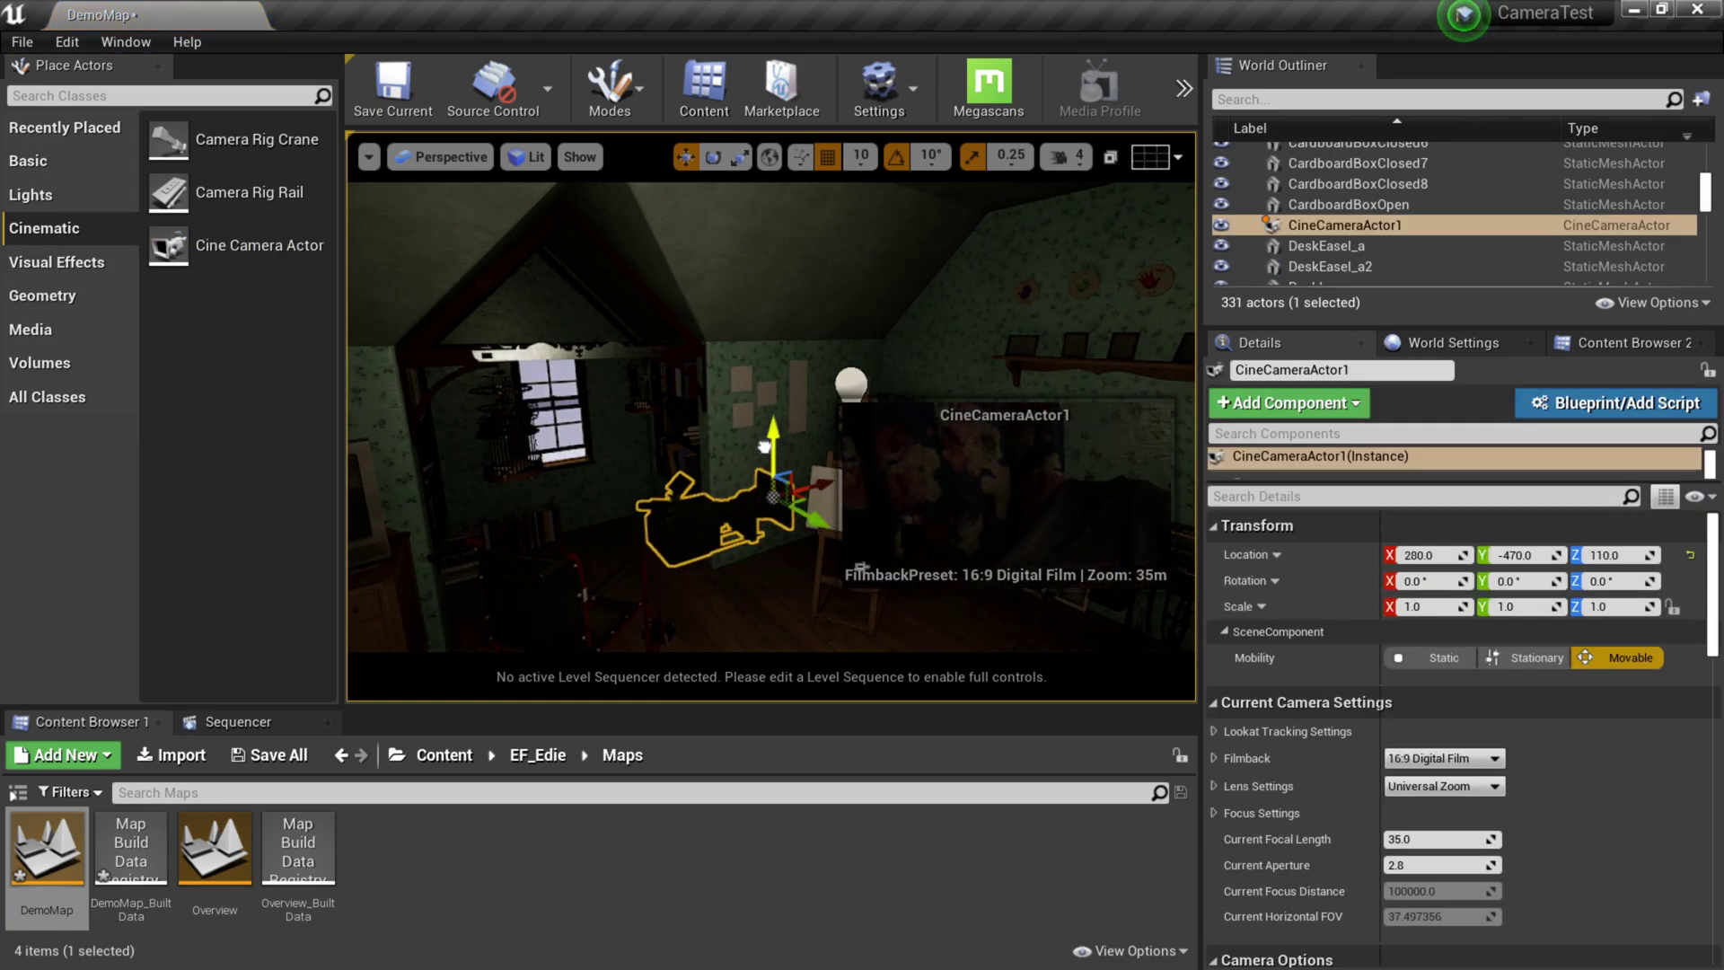
left_click_drag(764, 446, 761, 414)
left_click_drag(823, 464, 709, 484)
Step: Pilot CineCameraActor1 from Placed Cameras and frame the sewing machine wall
left_click(443, 157)
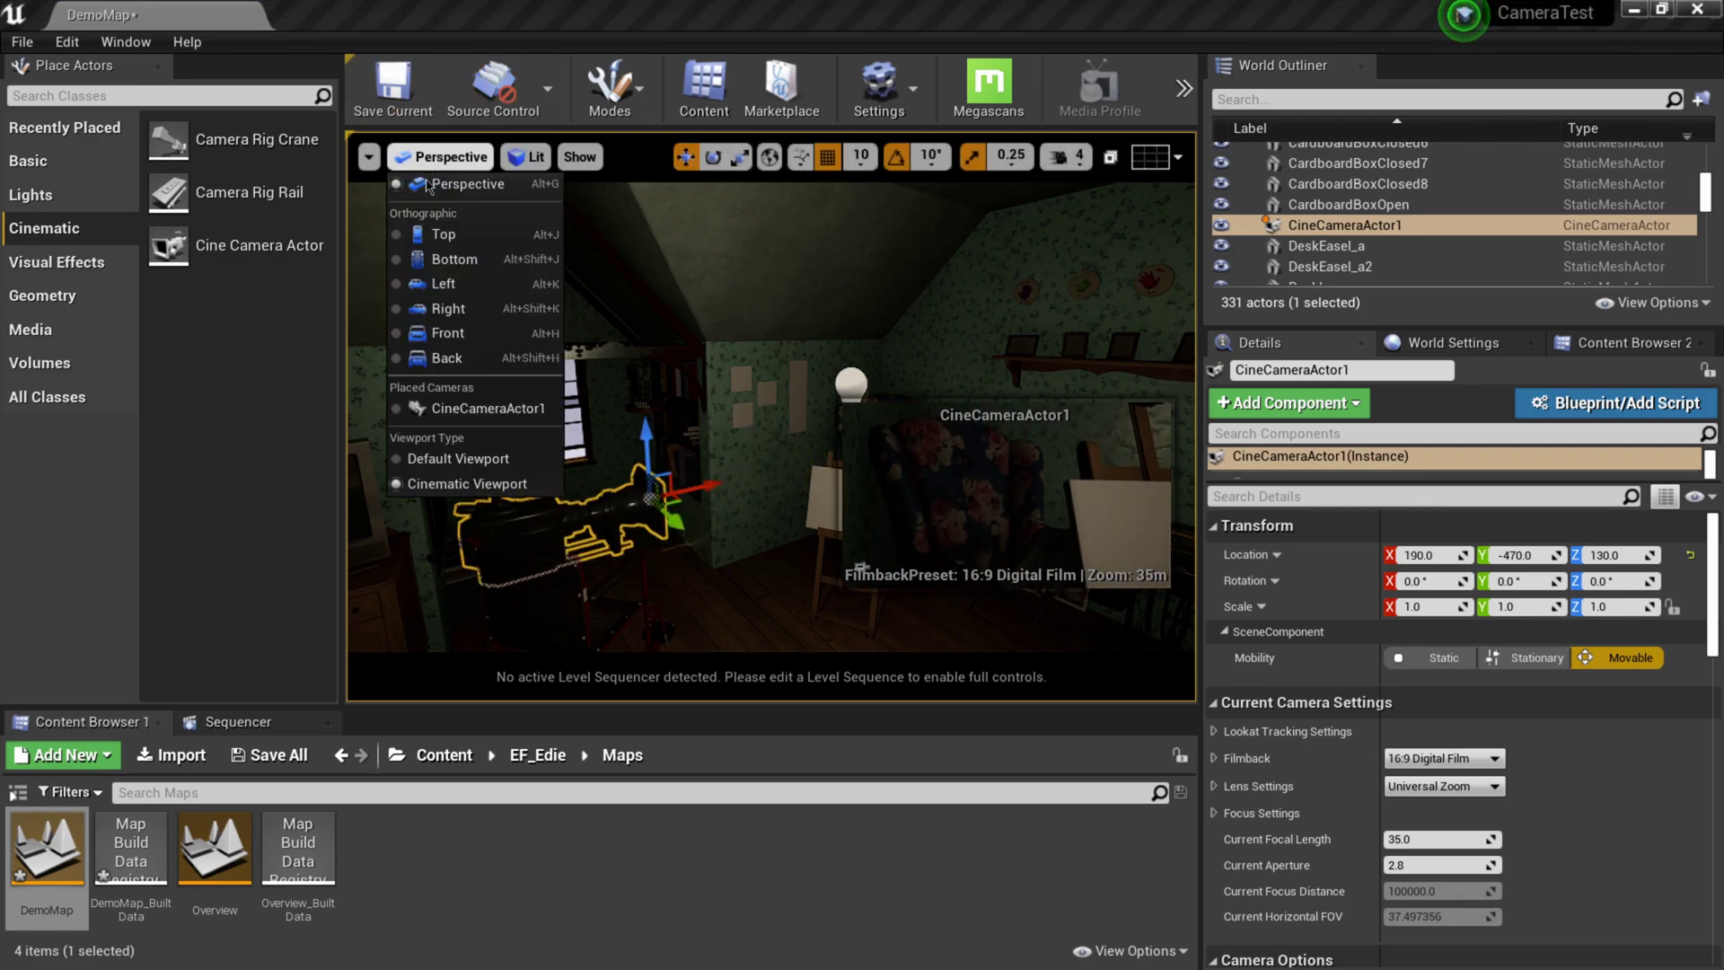
left_click(483, 407)
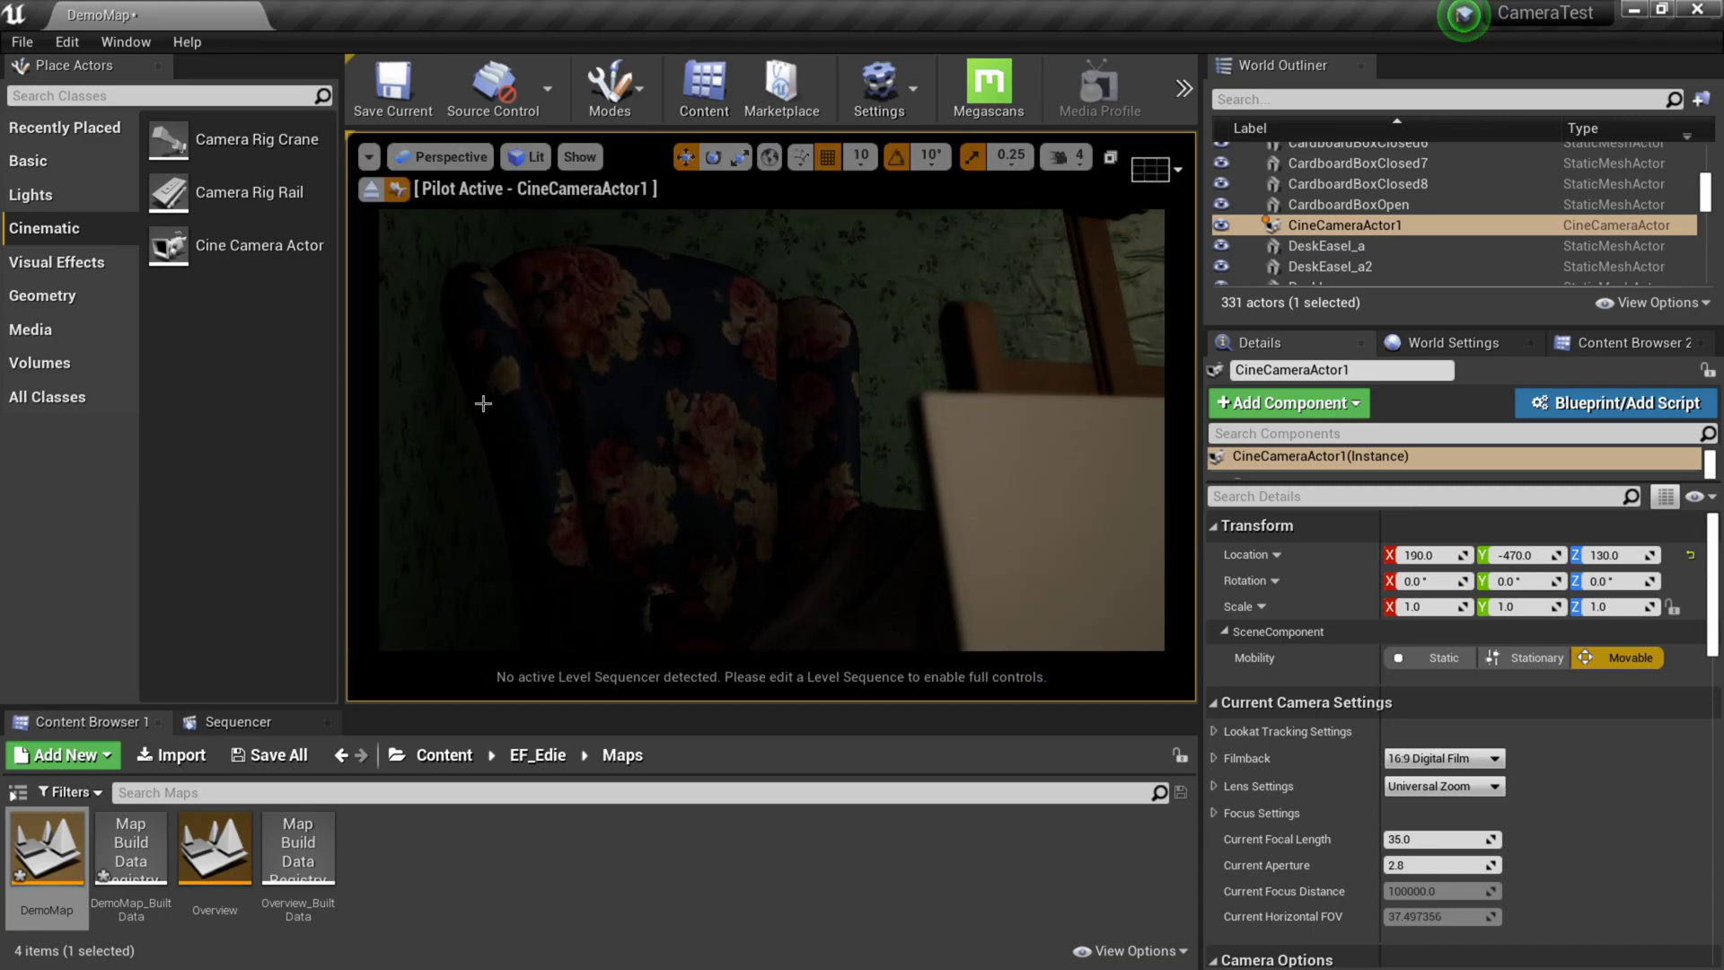
scroll(905, 487, "down", 5)
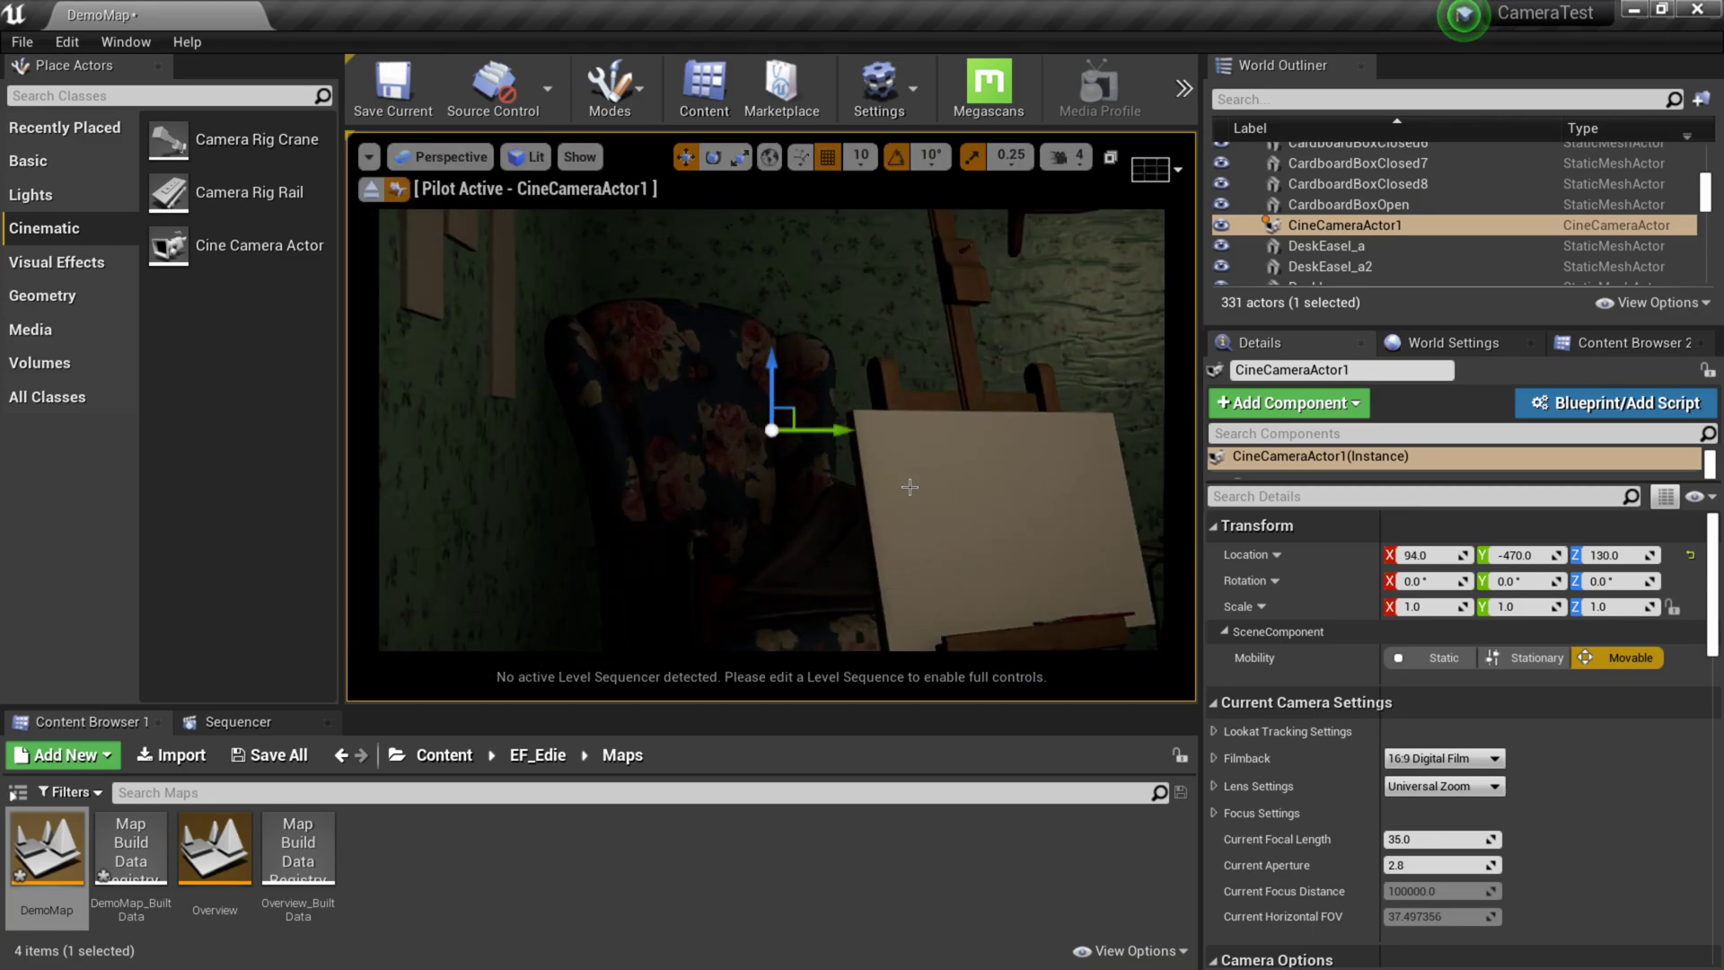
right_click_drag(909, 486, 910, 487)
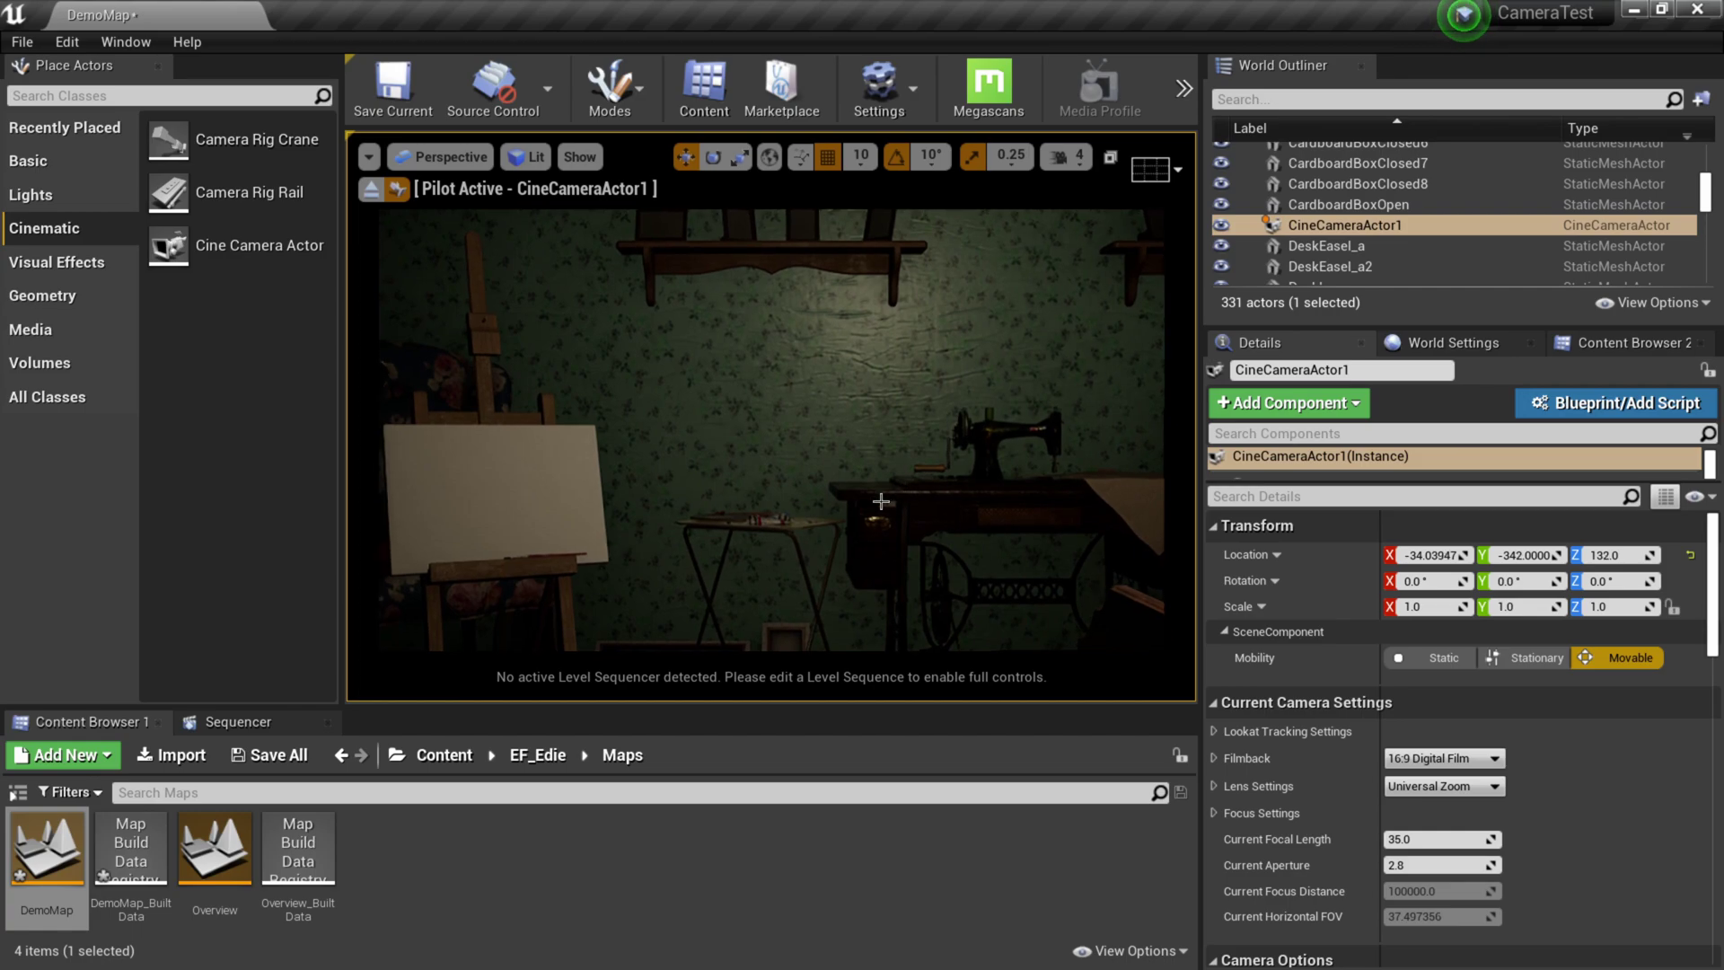
Step: In World Settings, change GameMode Override from None to VirtualCameraGameMode
left_click(1452, 342)
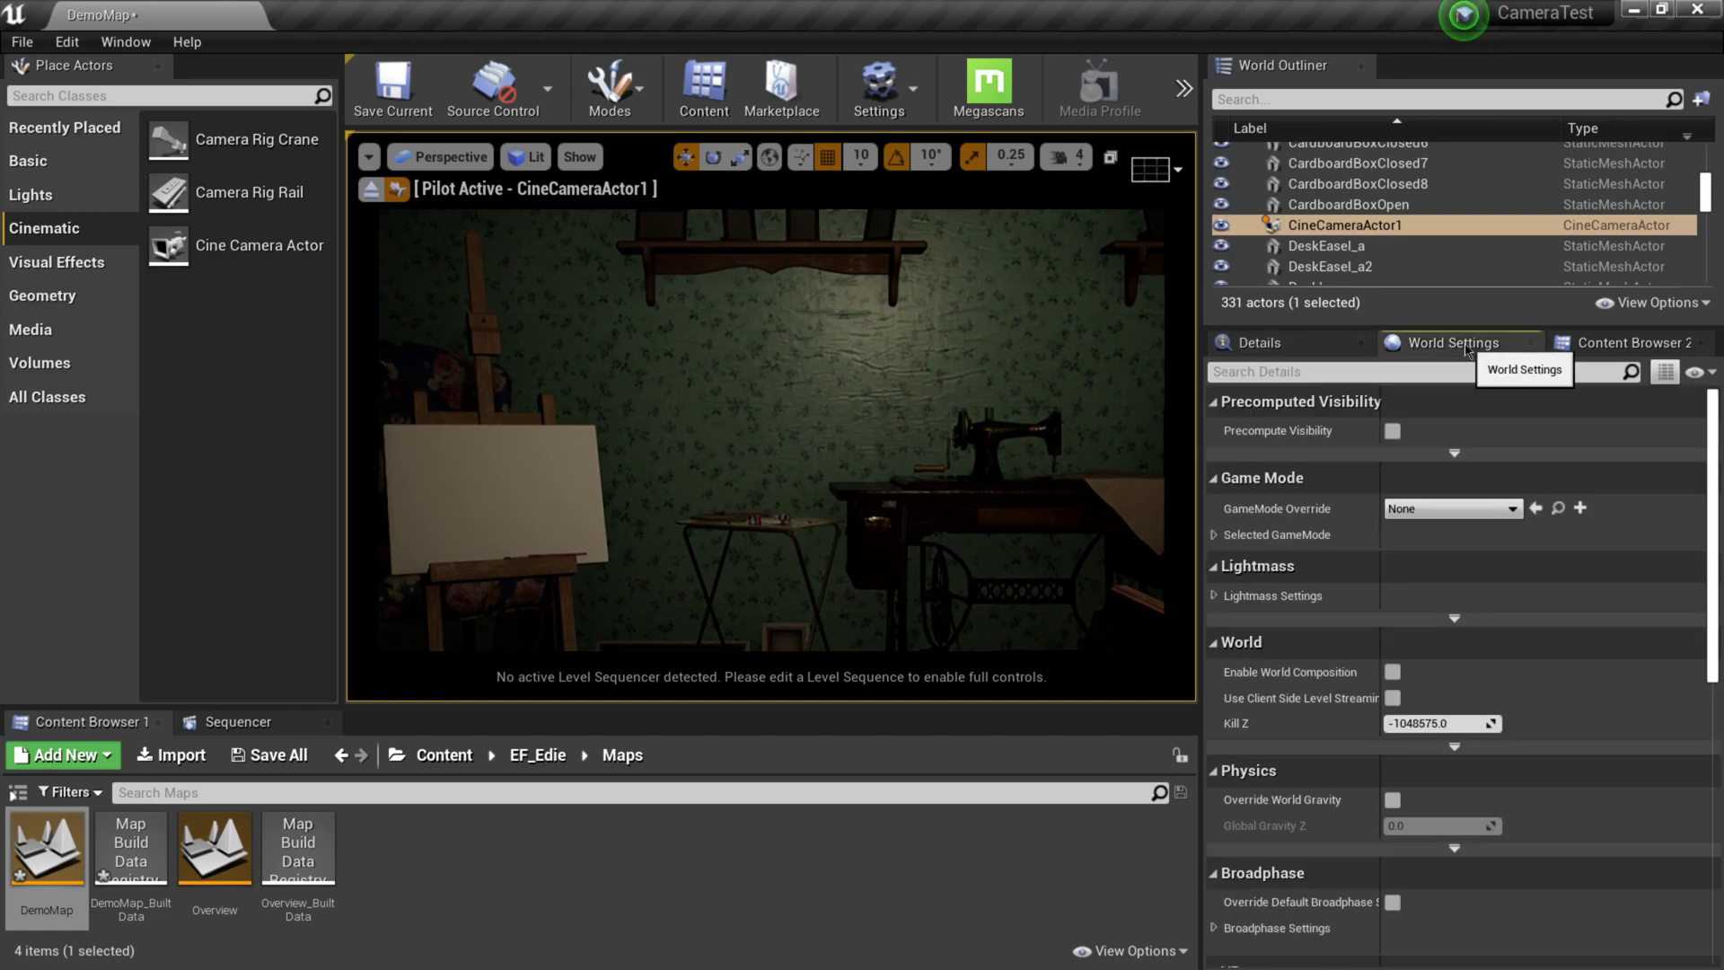
left_click(1467, 514)
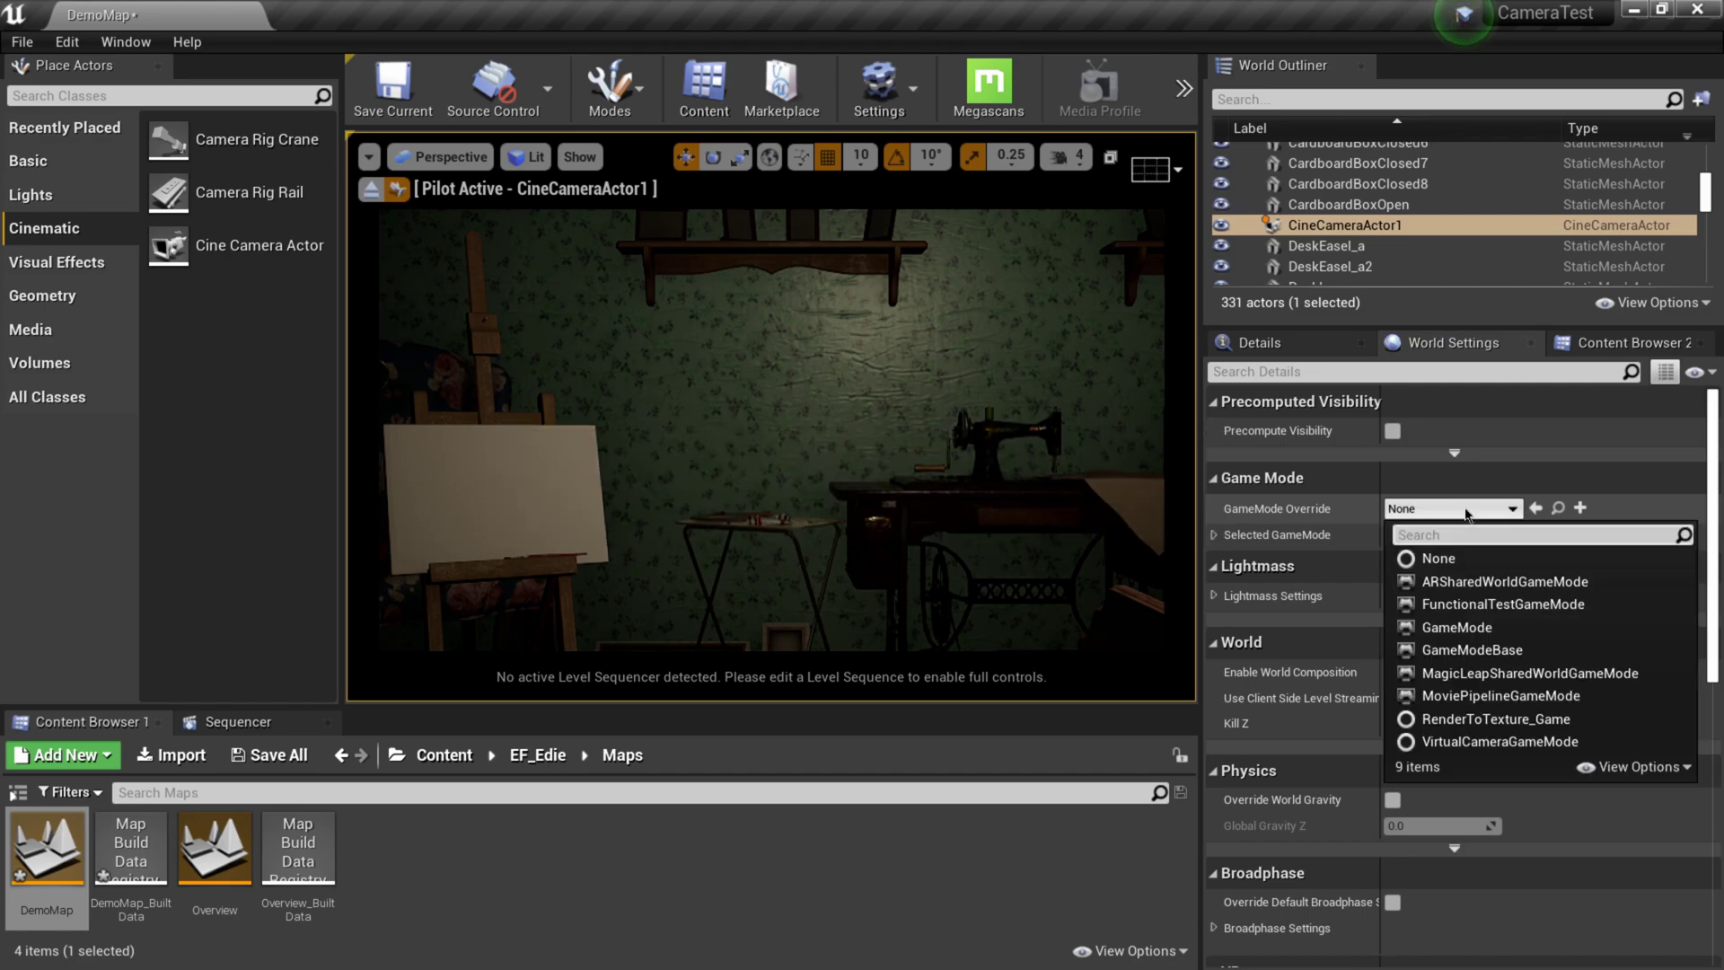
left_click(1500, 739)
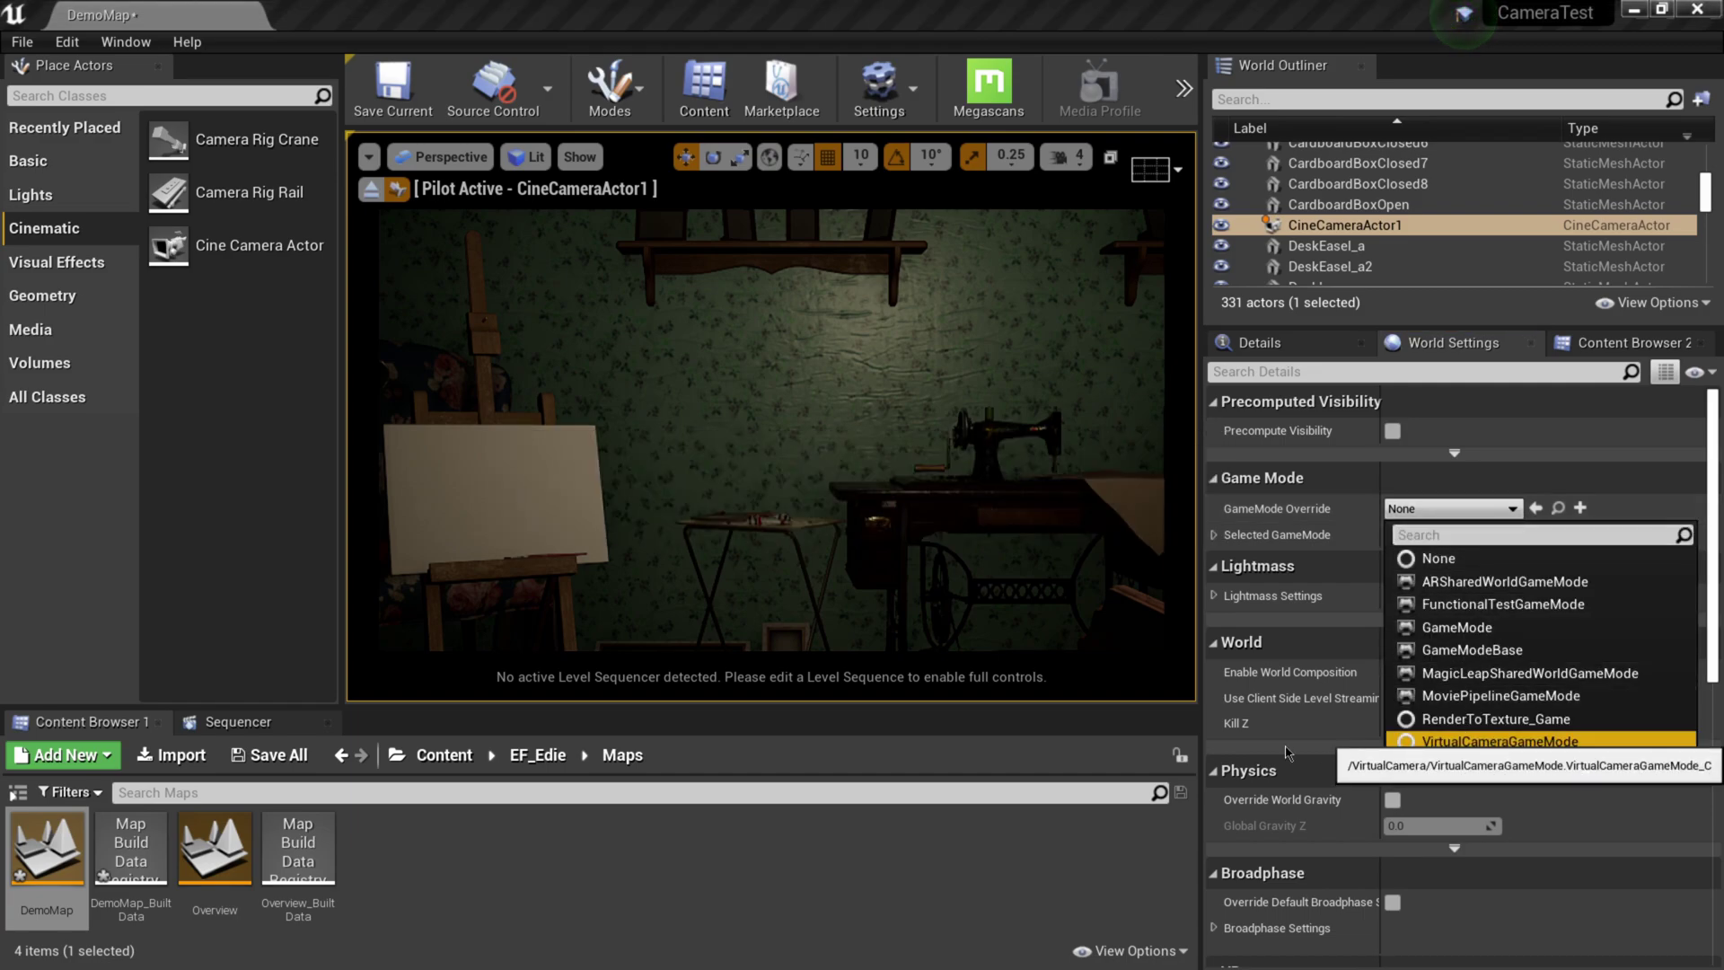
left_click(1417, 738)
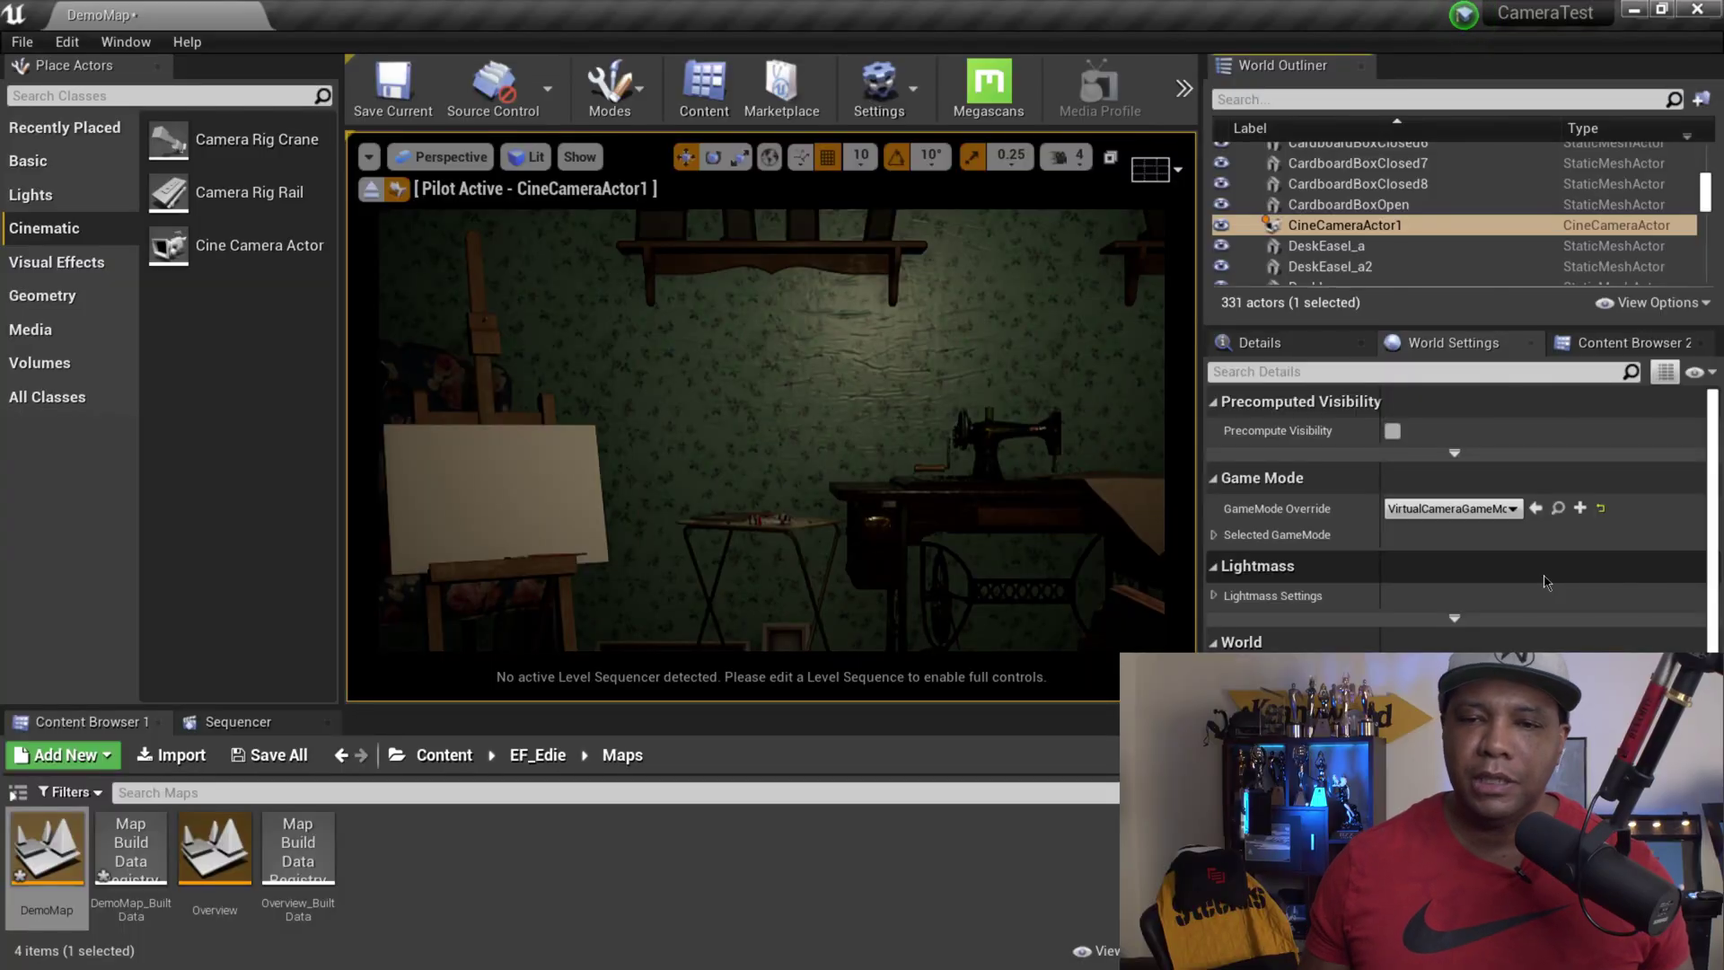
Step: Review the toolbar's Active Play Mode options, with spawning at Current Camera Location
left_click(1184, 87)
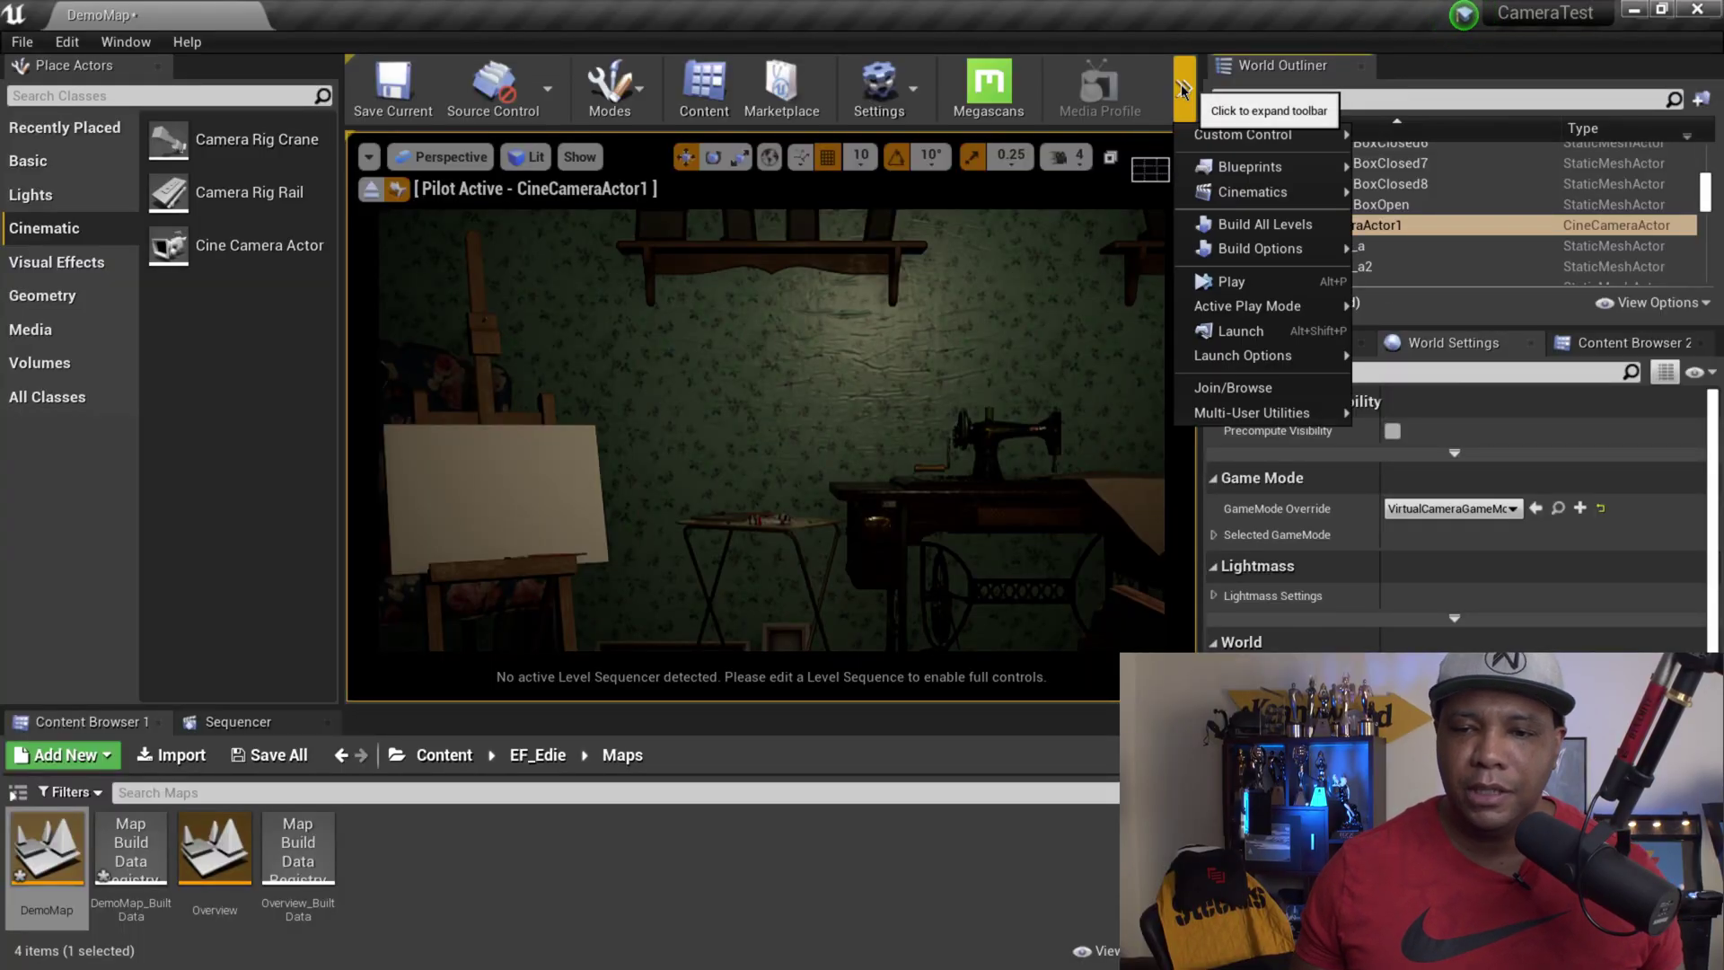
mouse_move(1313, 316)
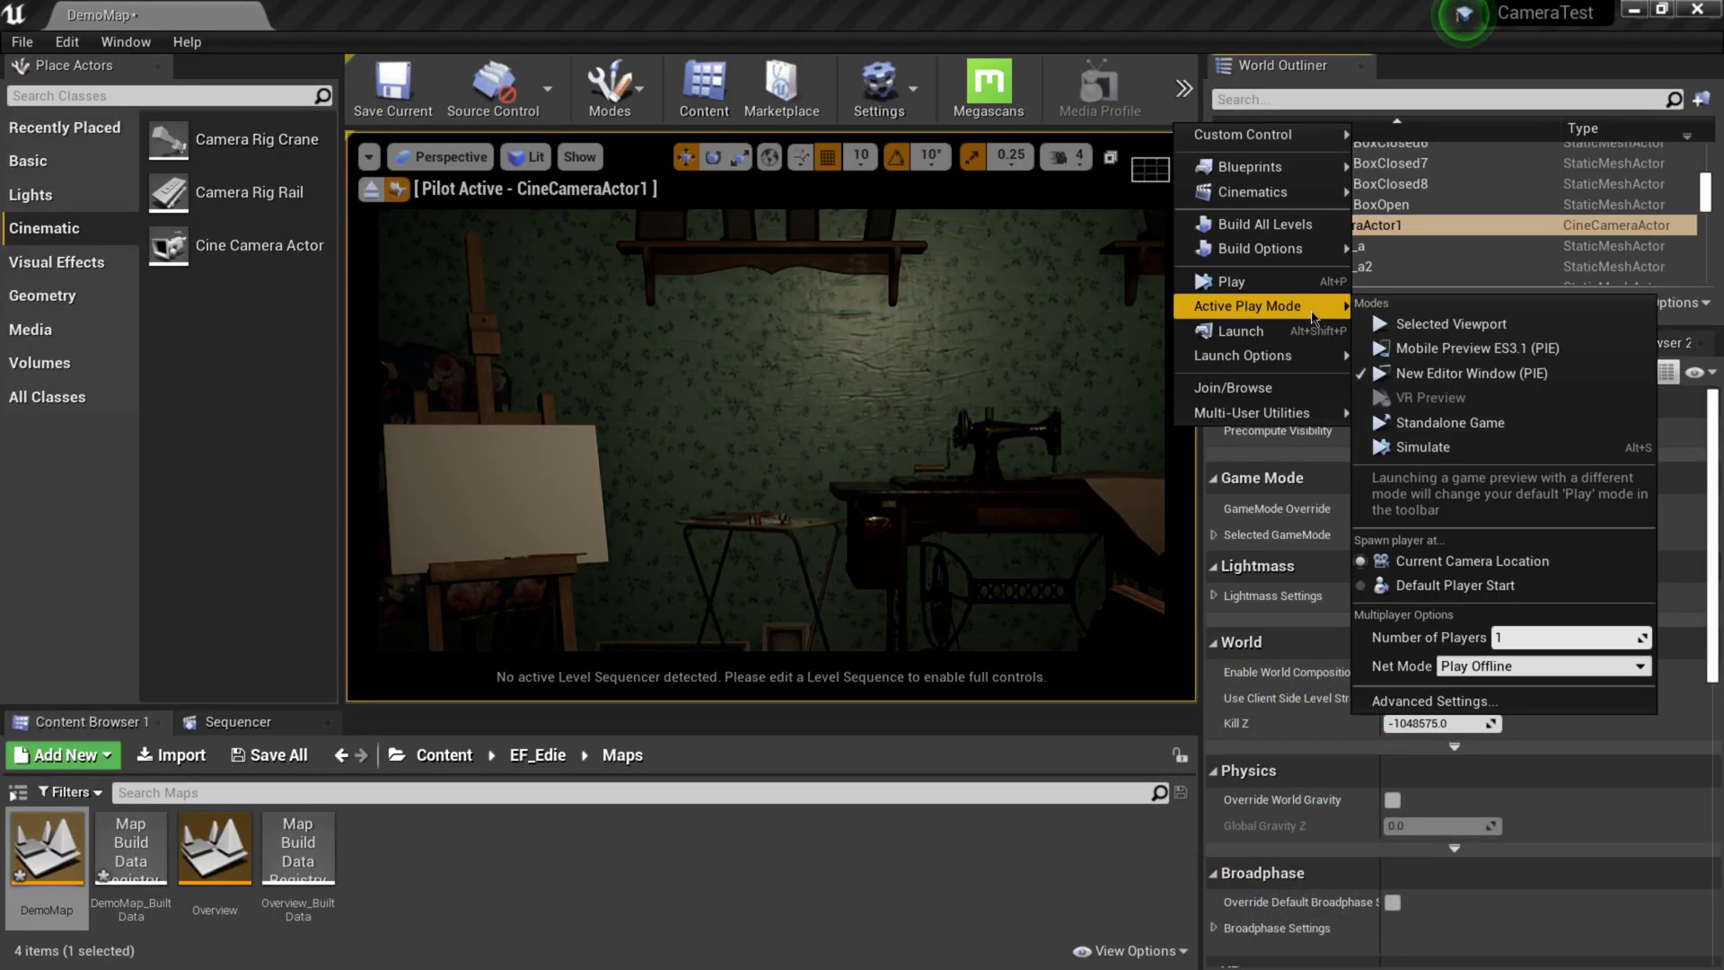
left_click(1508, 582)
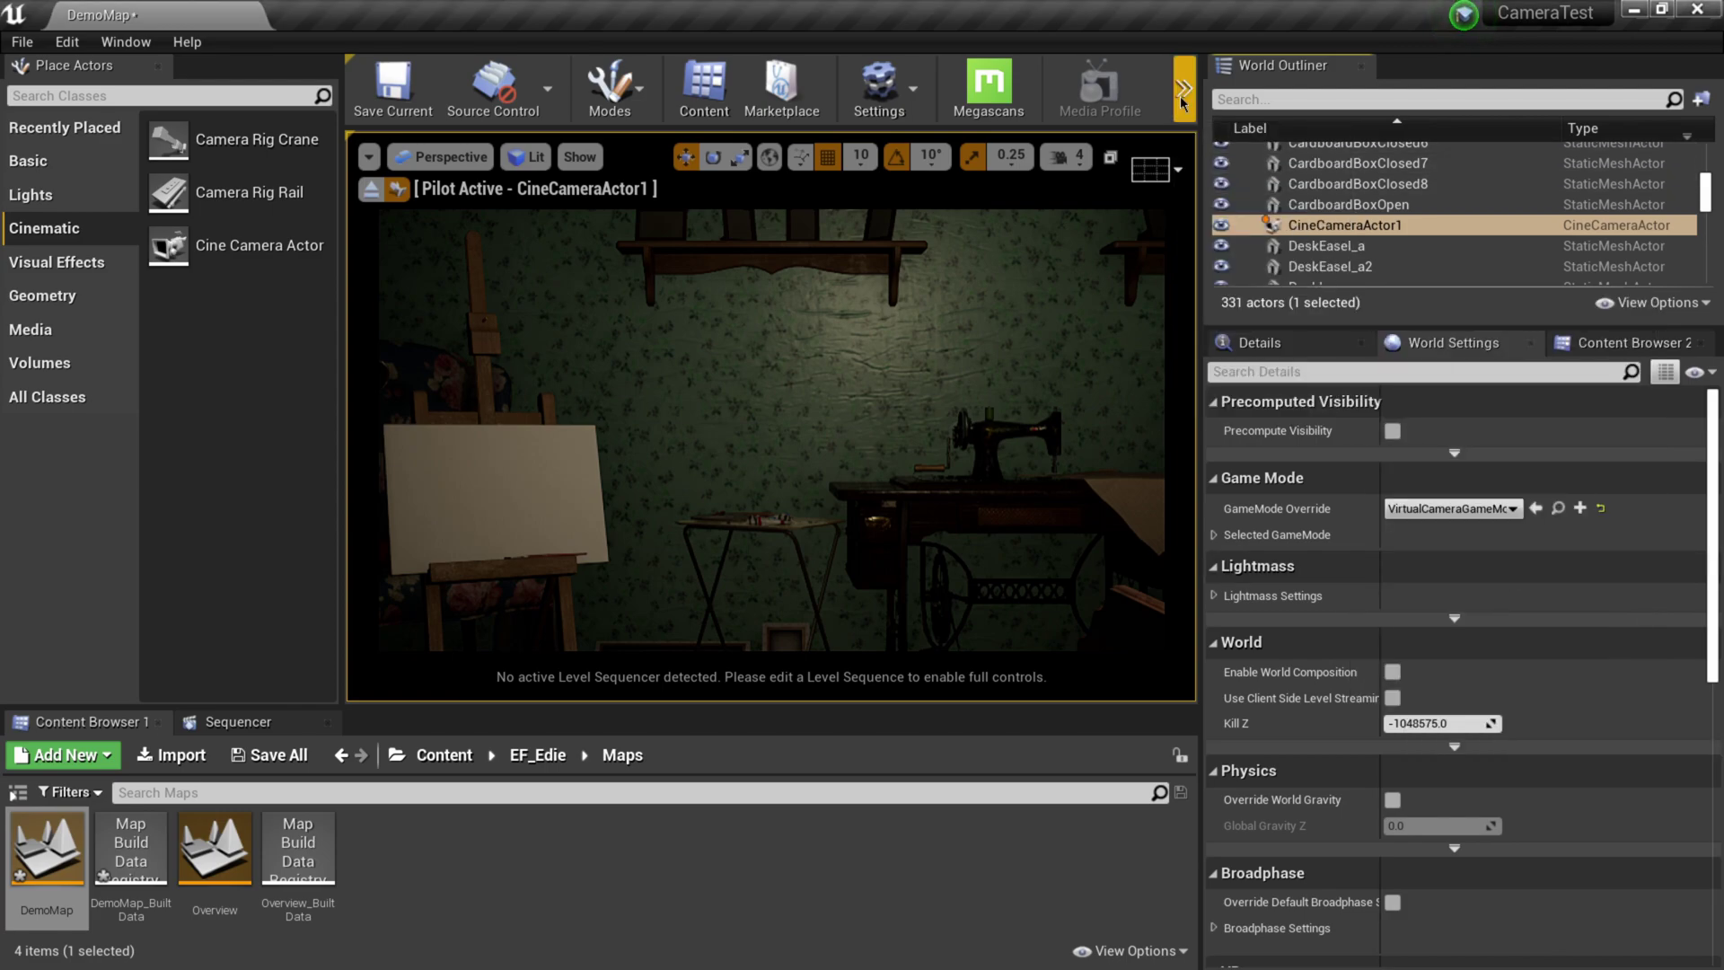
left_click(1184, 90)
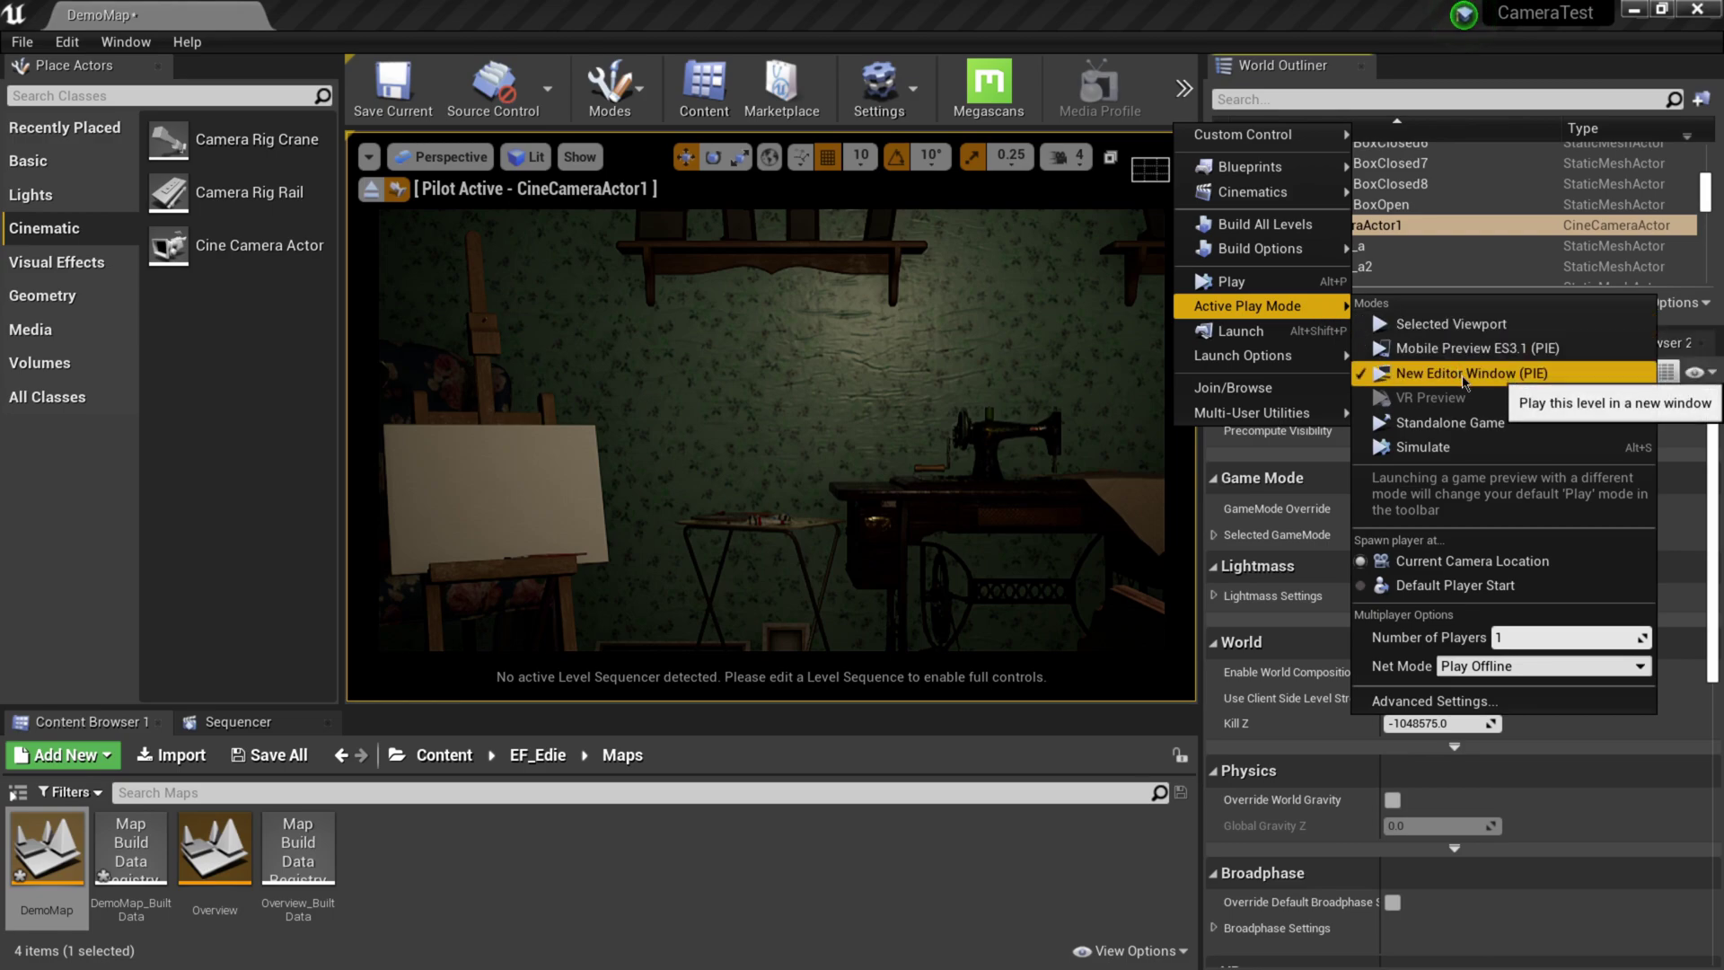
Step: Play in a New Editor Window (PIE) to open the CameraTest Preview
left_click(1464, 375)
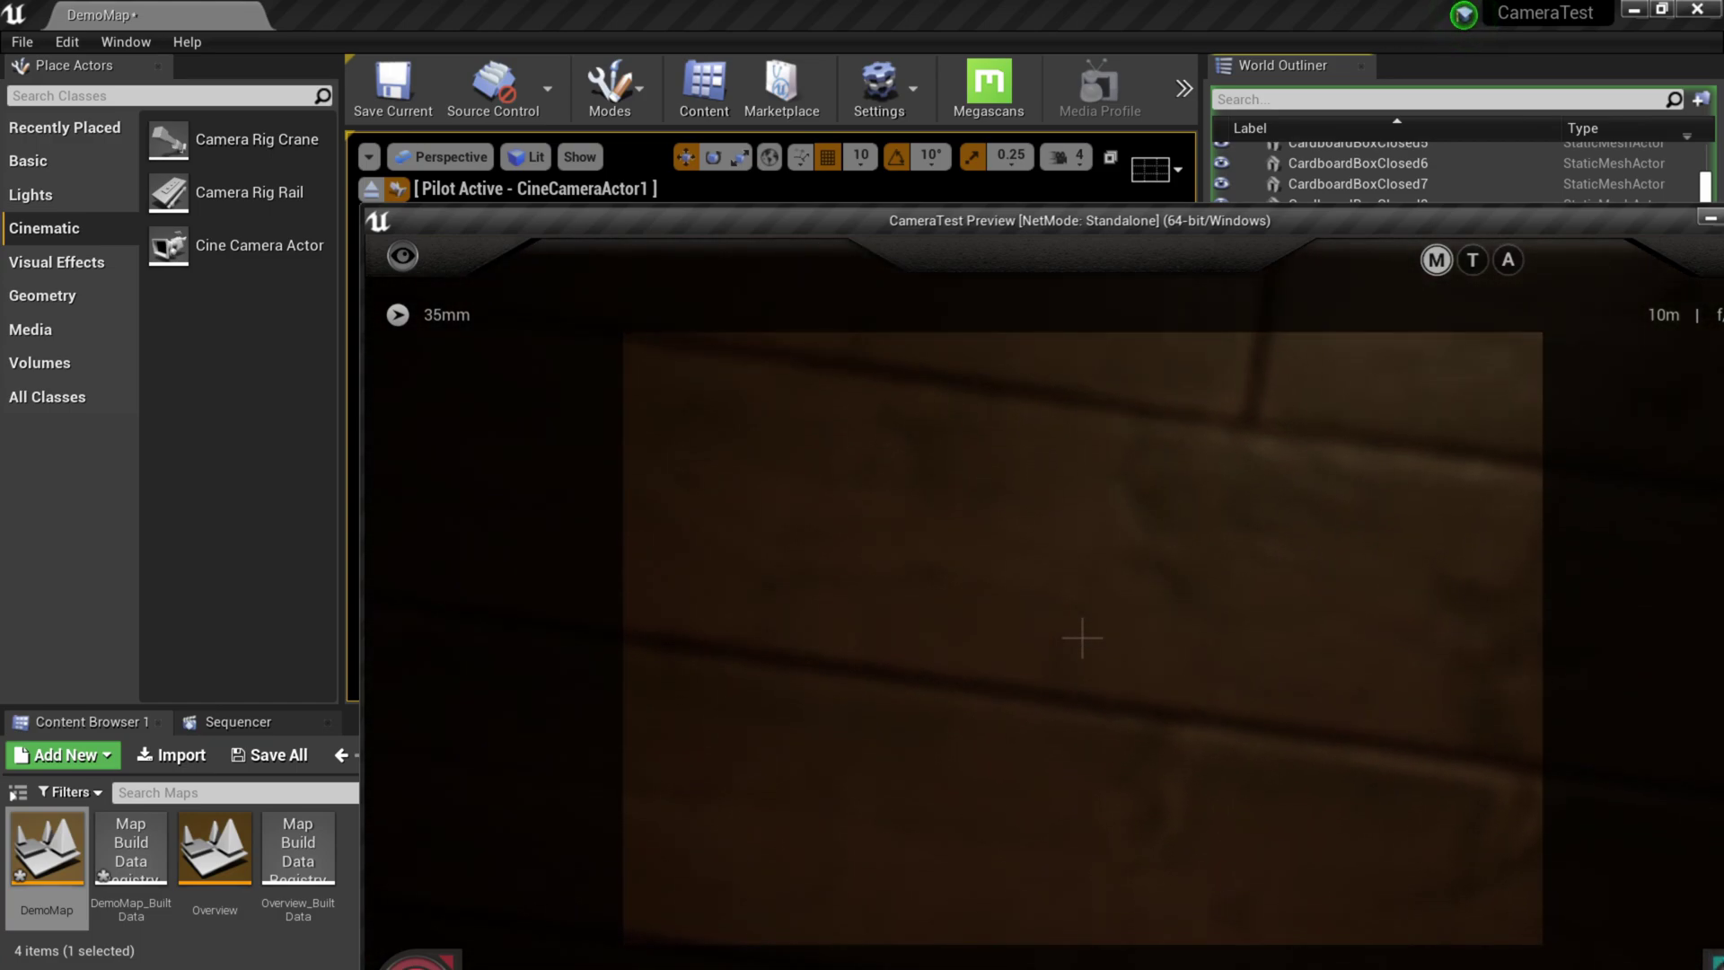
Step: Move the CameraTest Preview window into view and start the virtual camera recording
left_click_drag(1350, 230, 1143, 64)
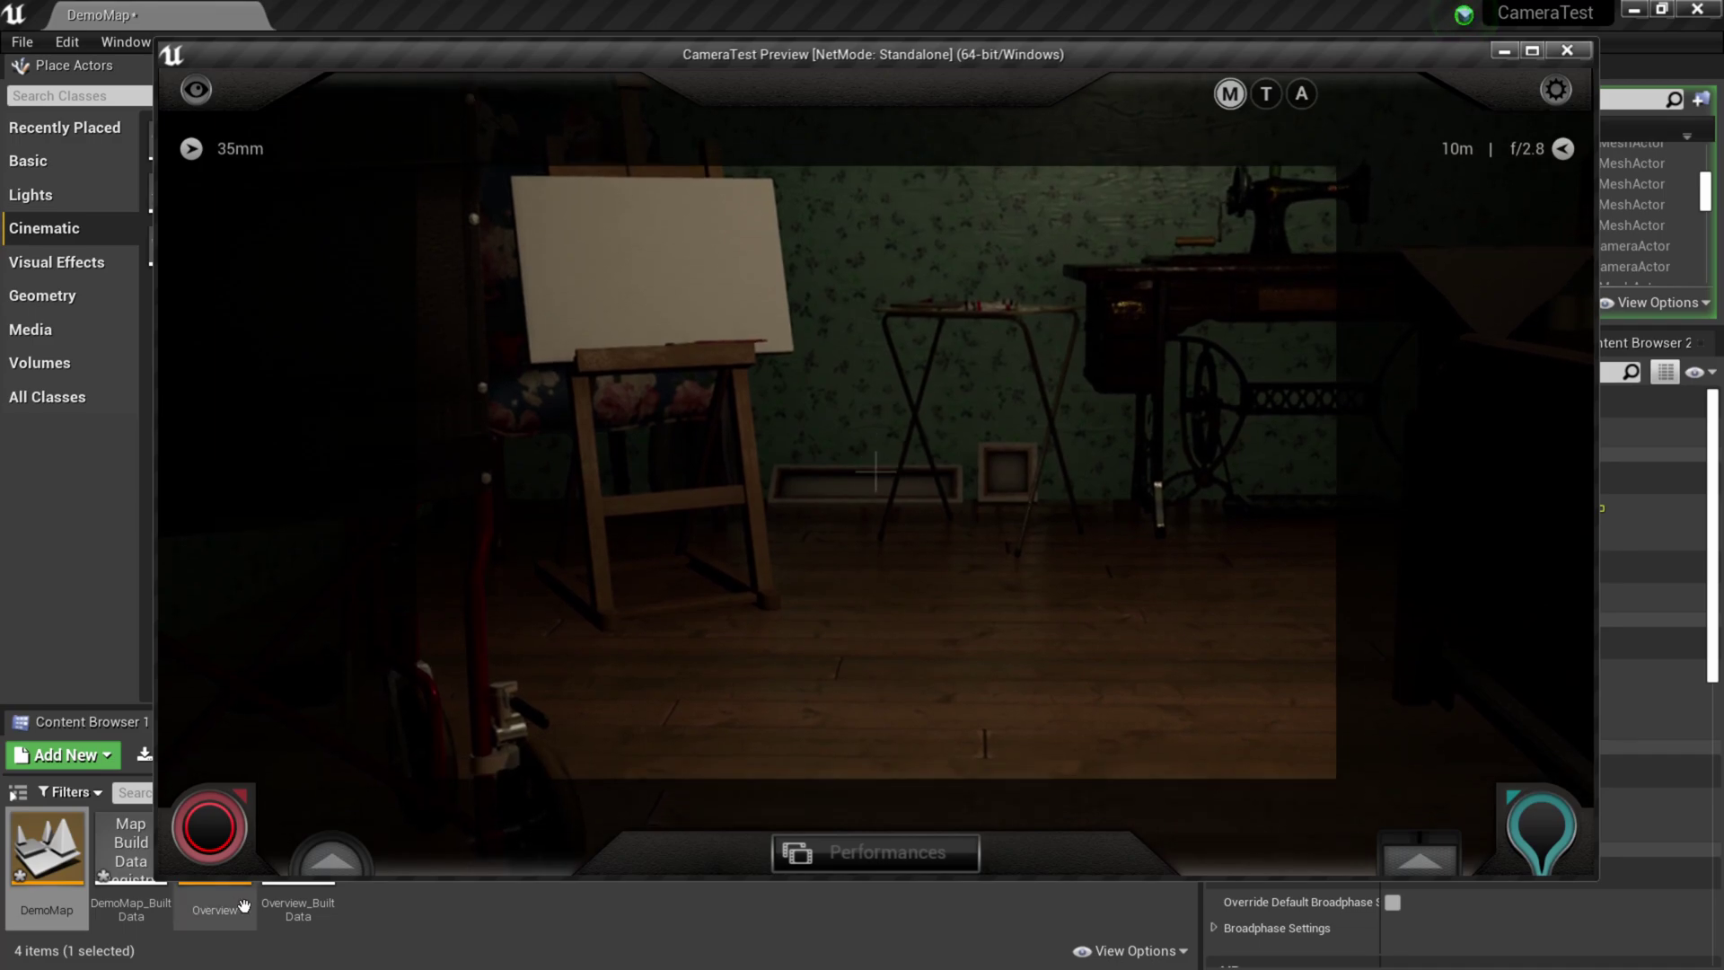
left_click(219, 824)
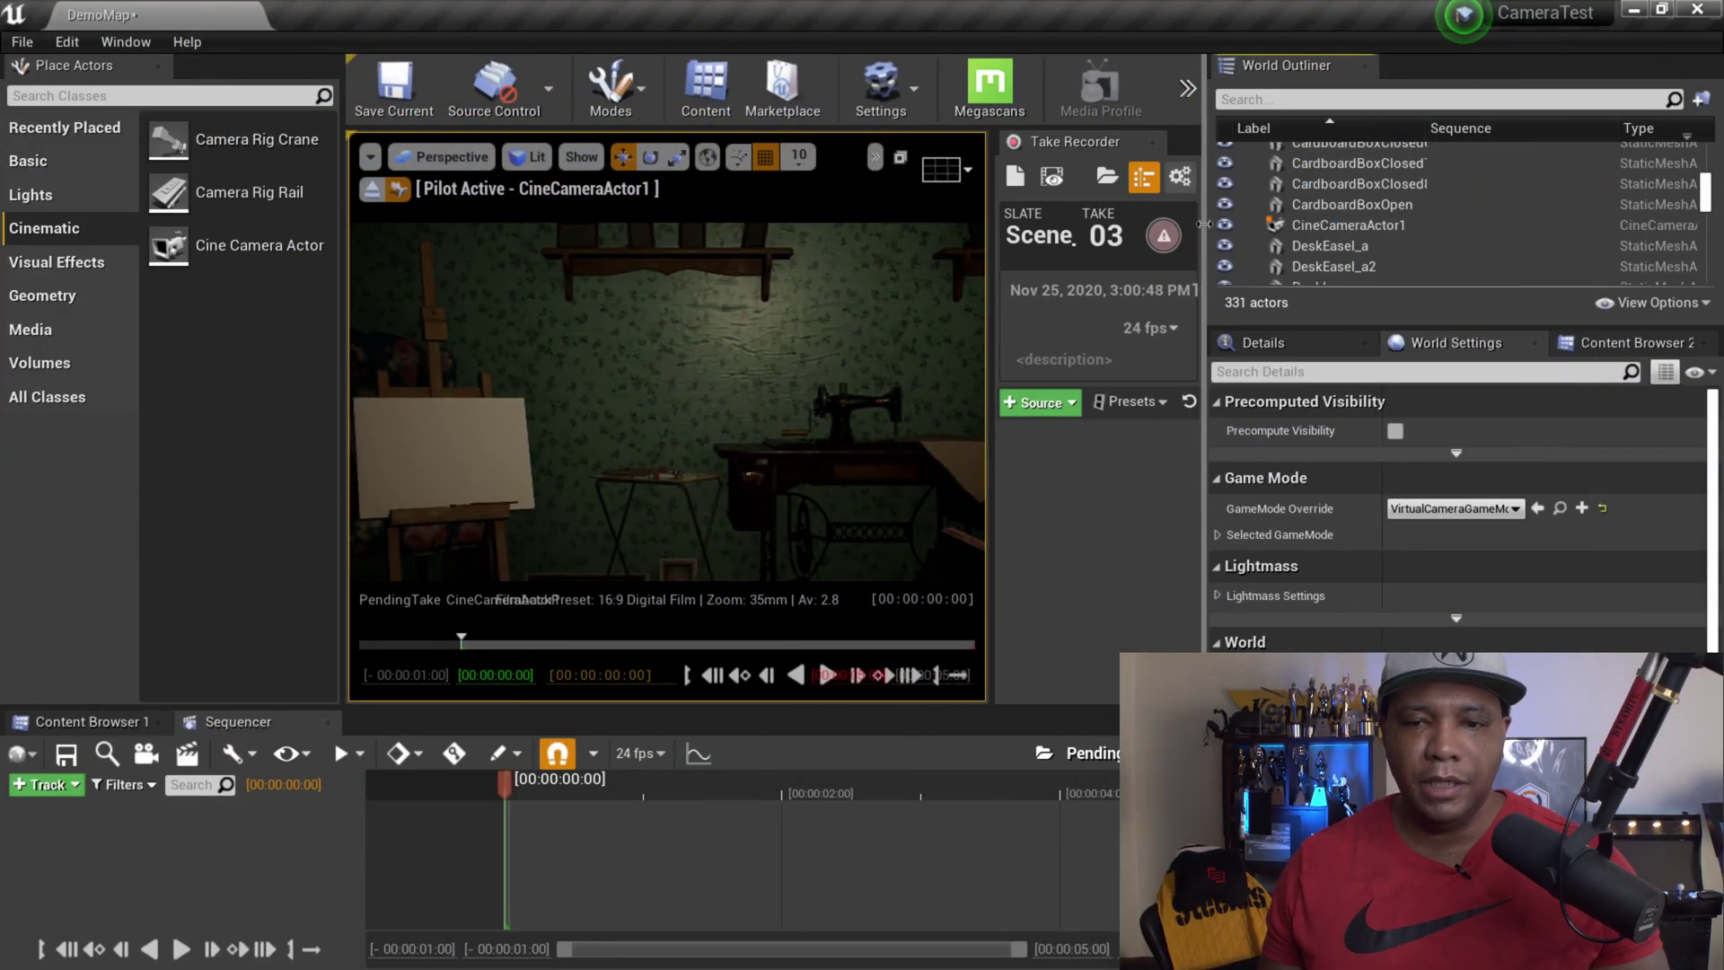
Step: Return the Content Browser to the Maps folder listing DemoMap and Overview
left_click(78, 722)
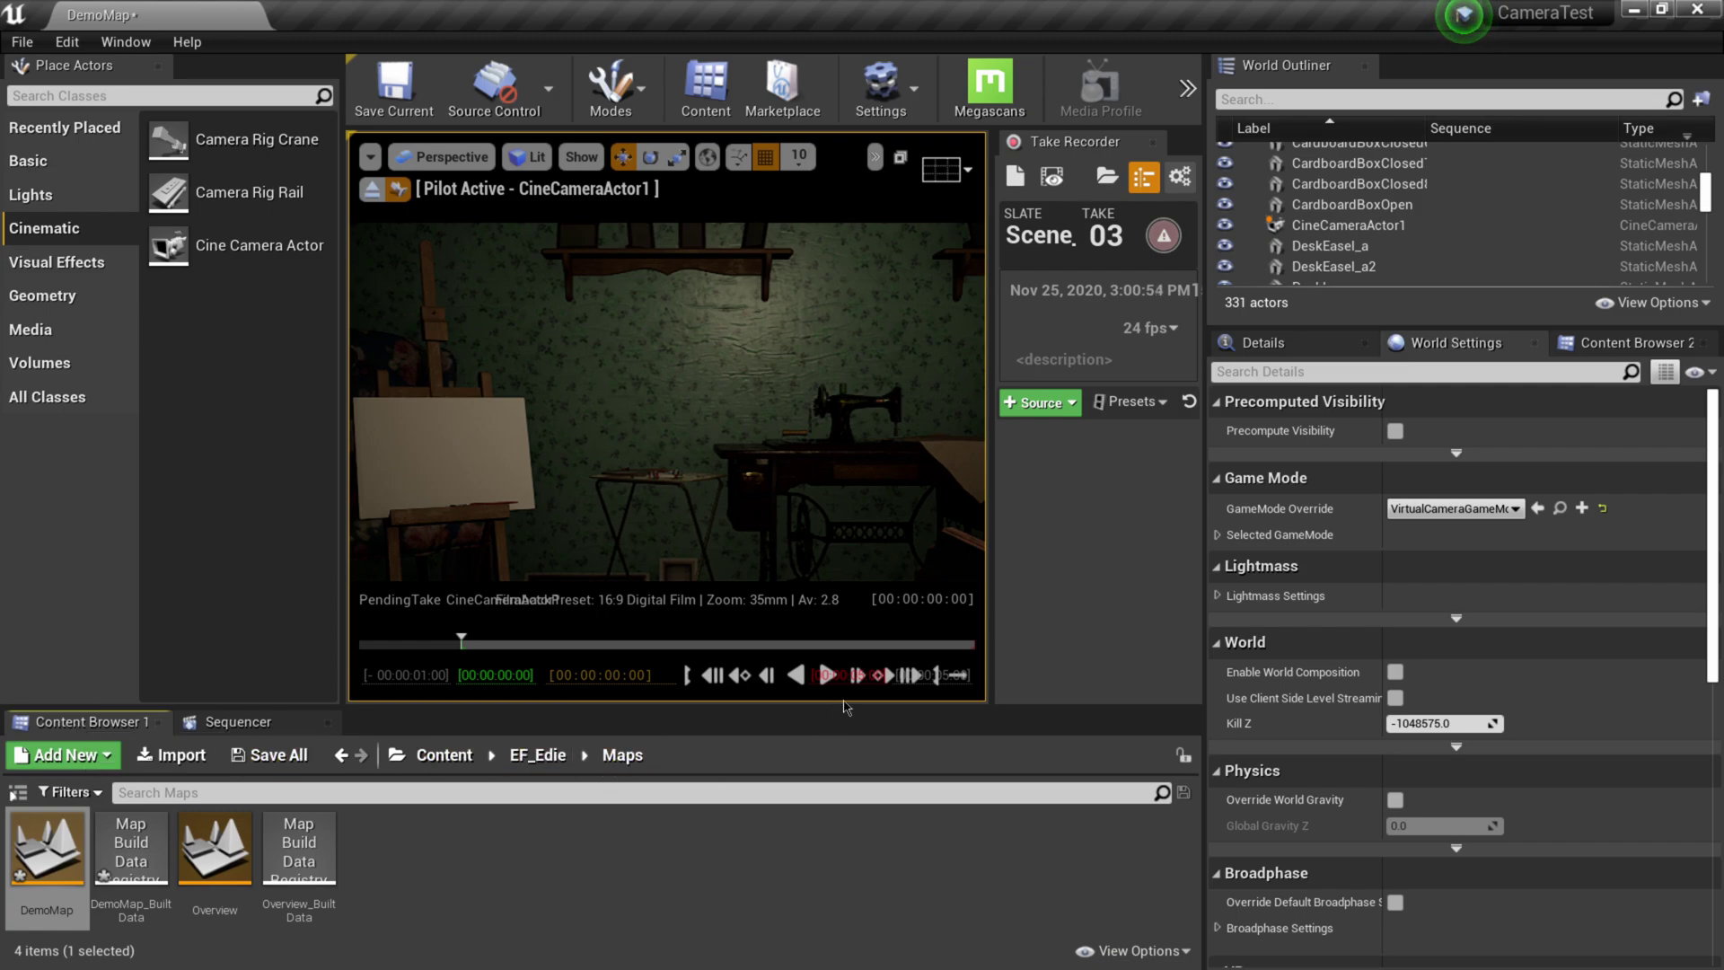
Step: Enlarge the Content Browser and navigate to Content > Cinematics > Takes > 2020-11-25
left_click_drag(831, 714, 832, 626)
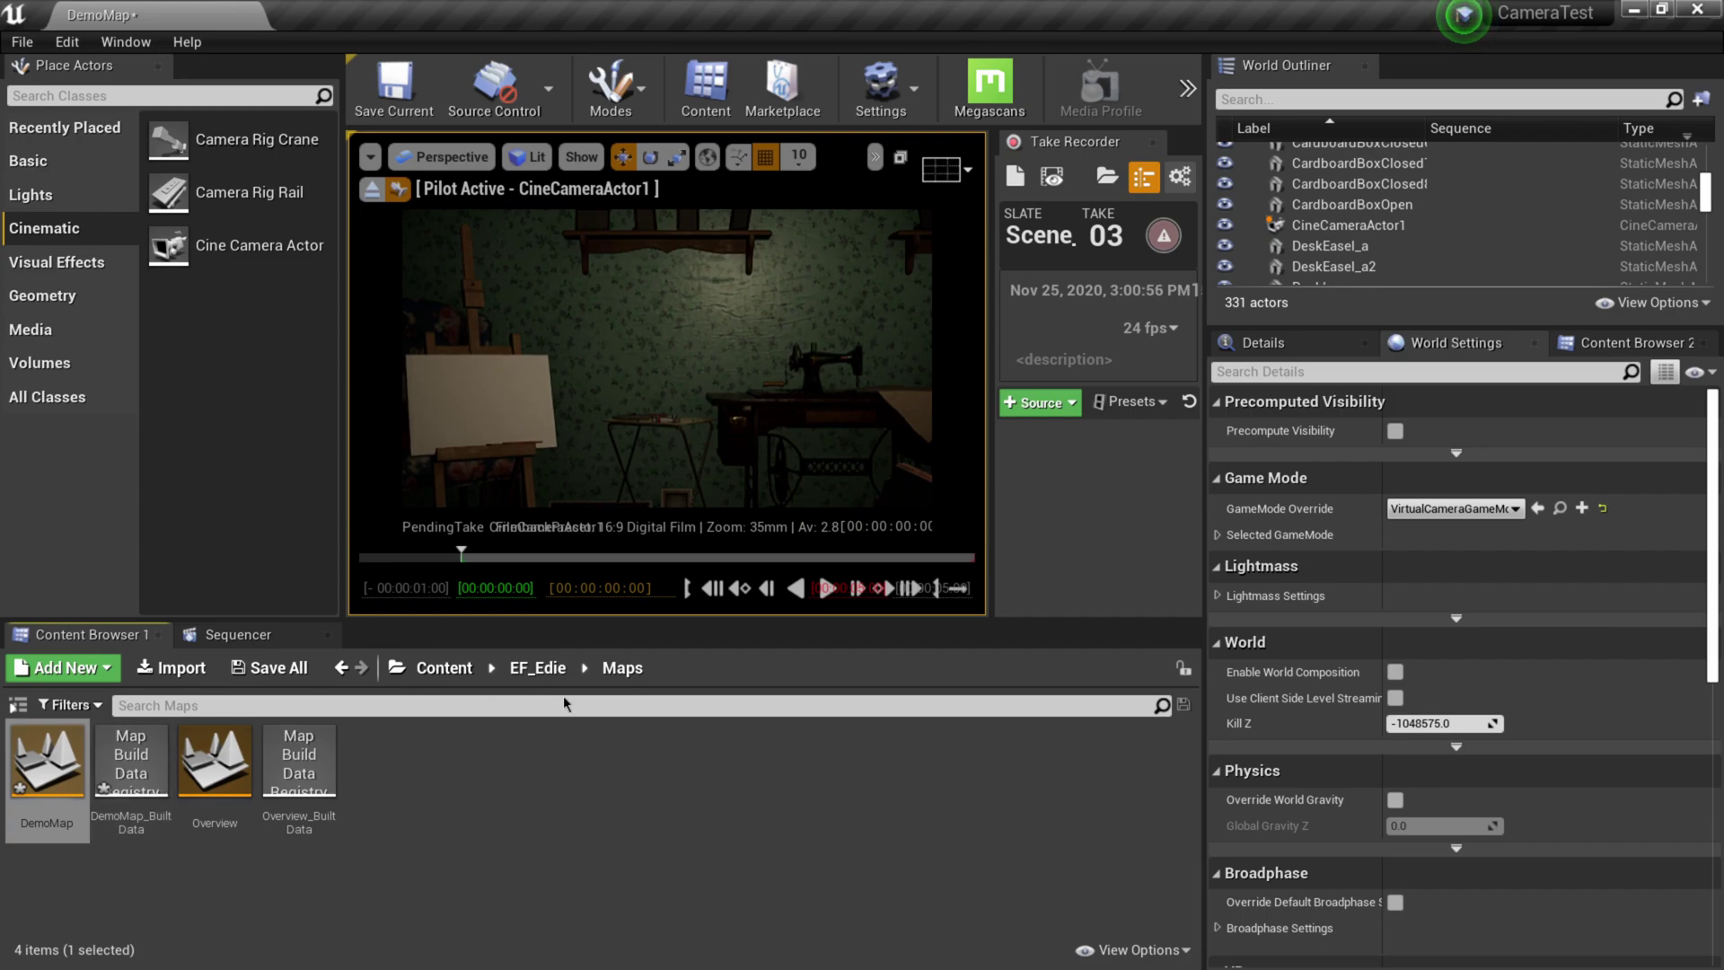
left_click(445, 668)
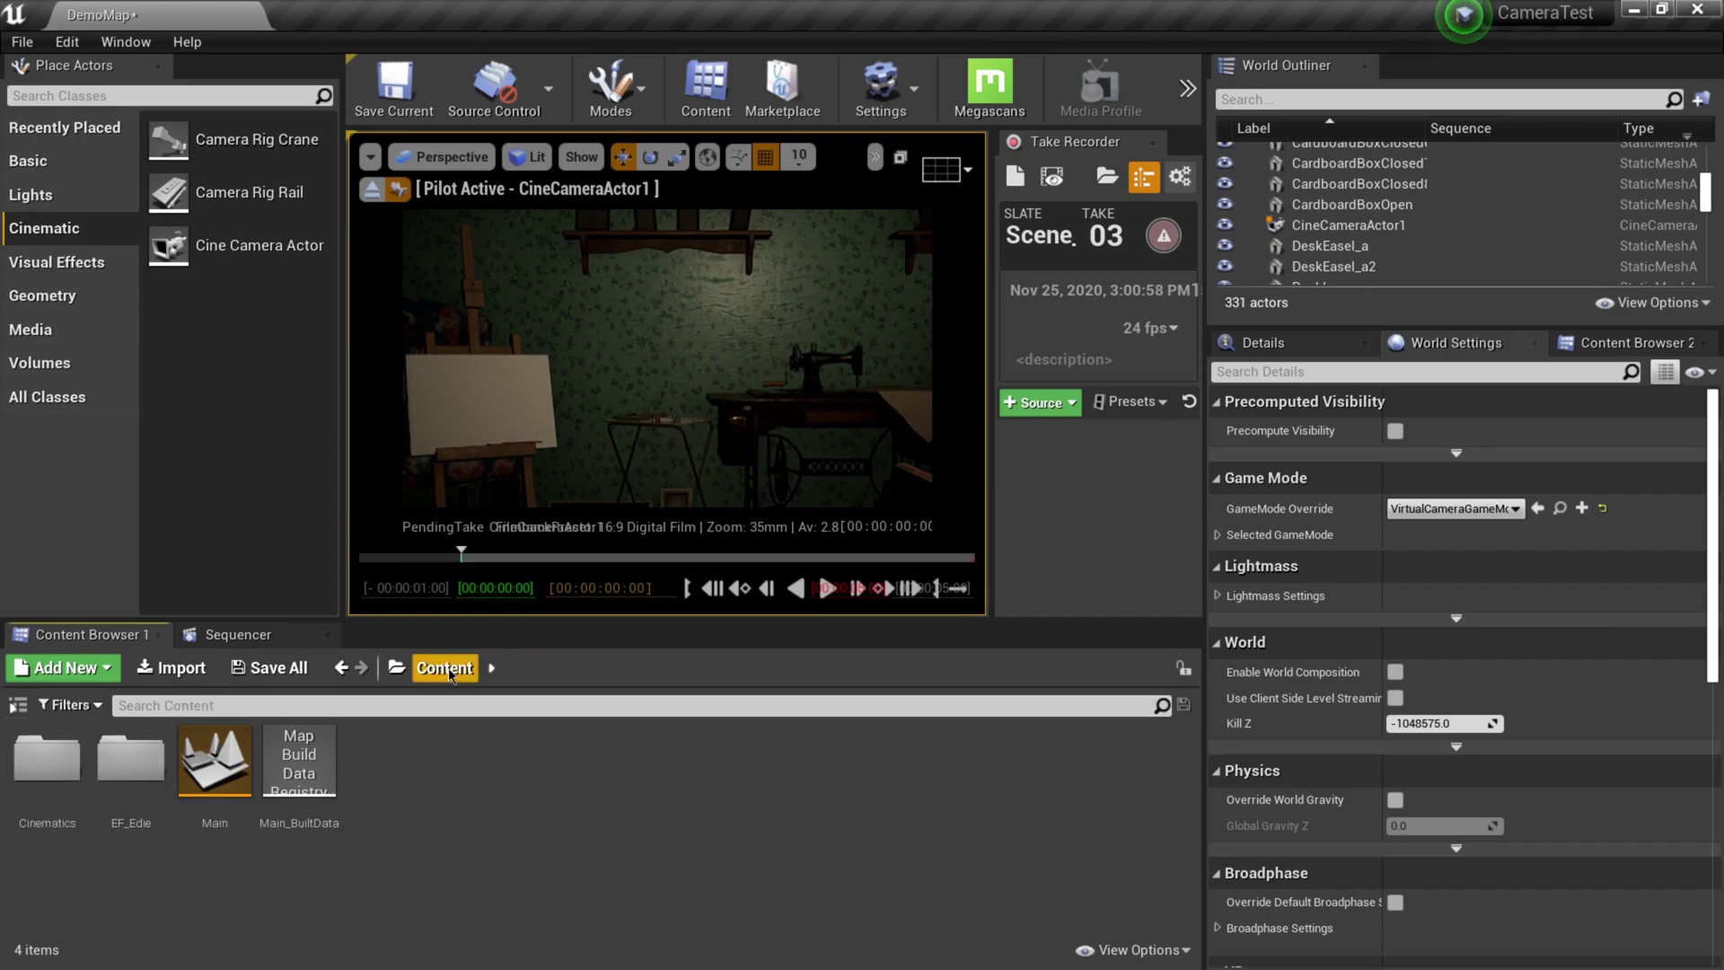
double_click(47, 759)
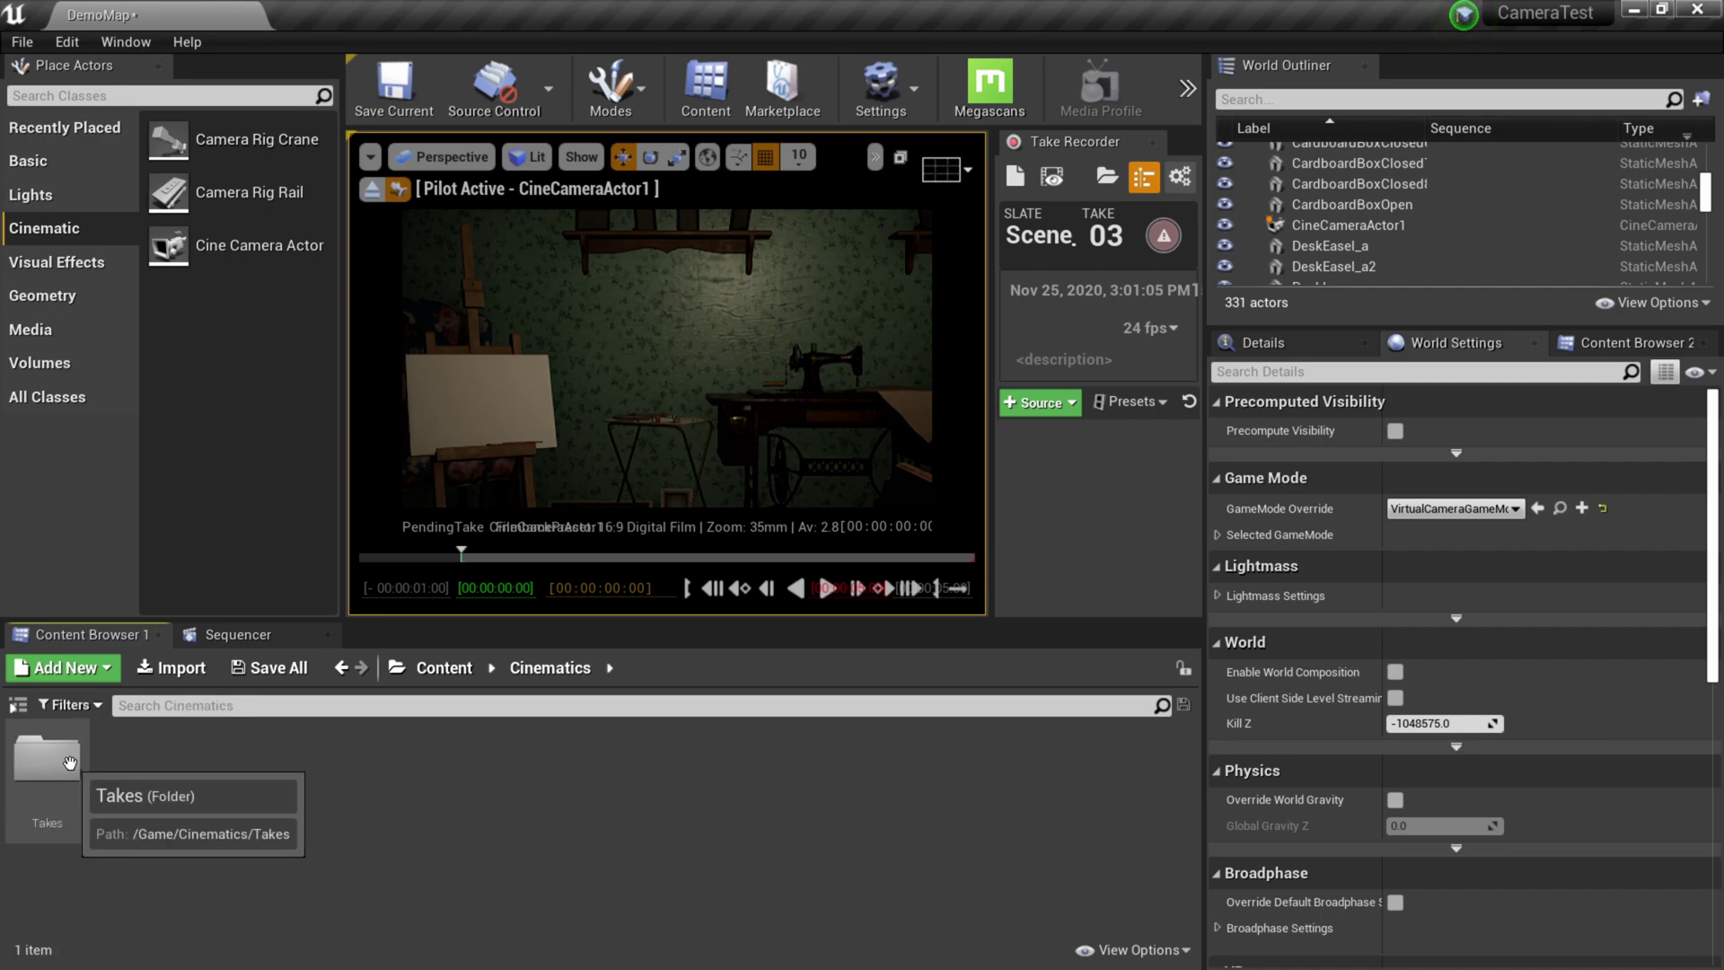
double_click(65, 763)
left_click(53, 819)
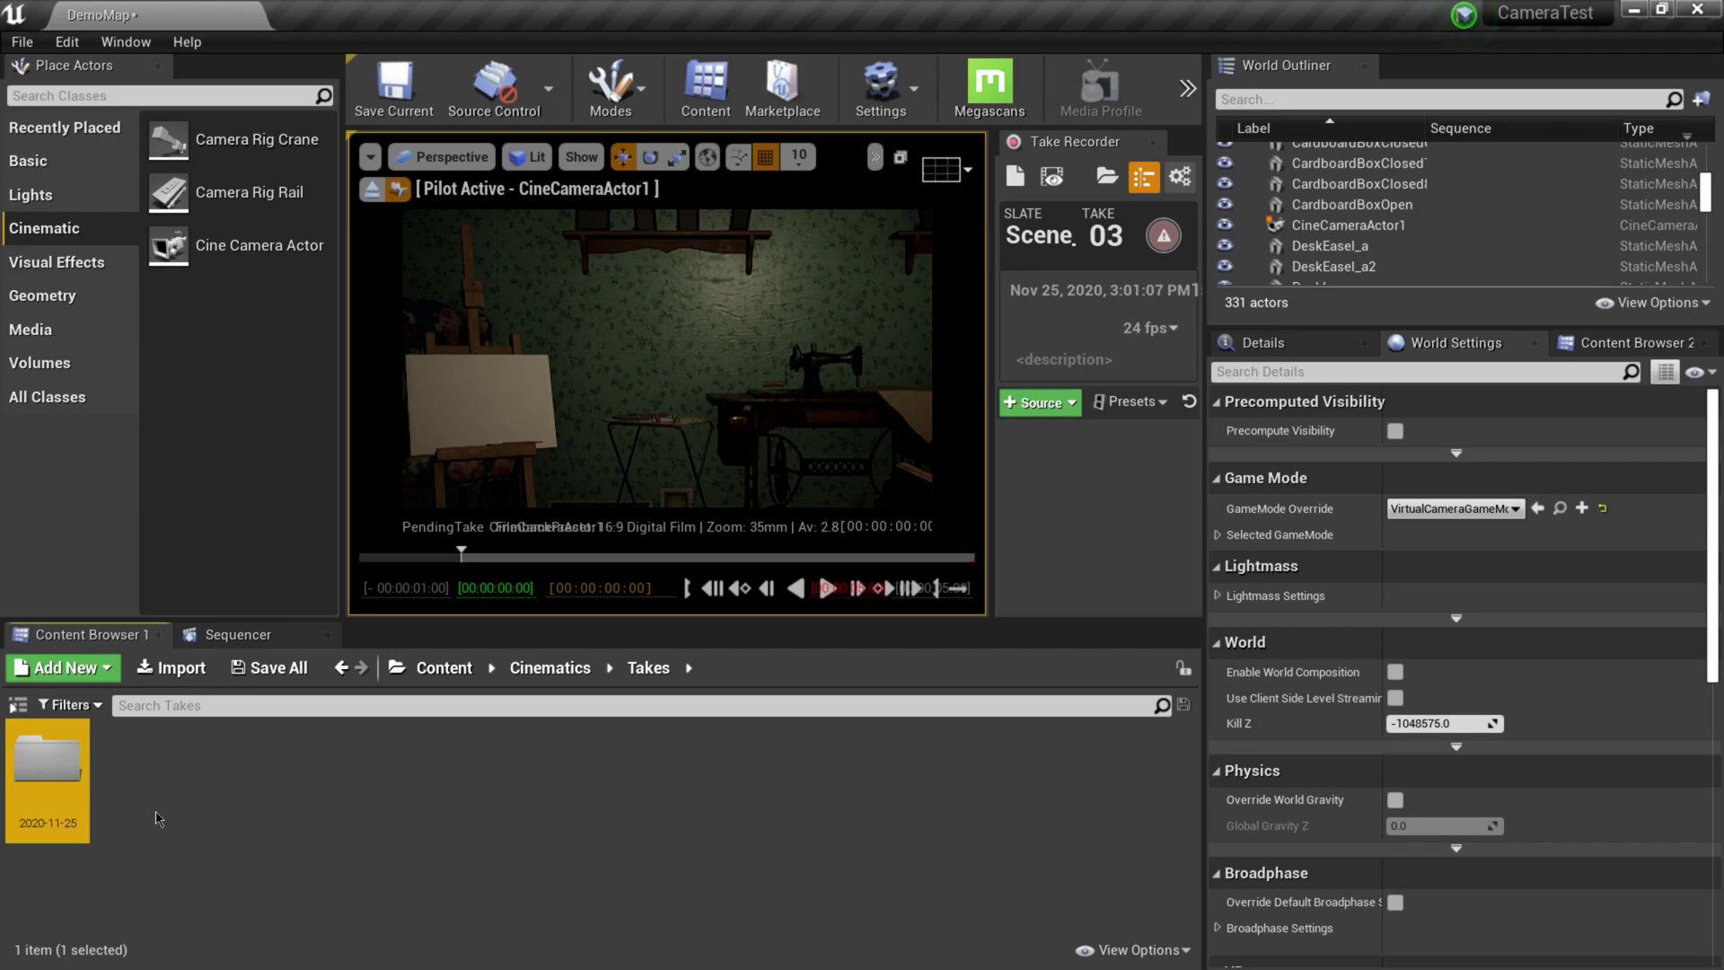
double_click(56, 823)
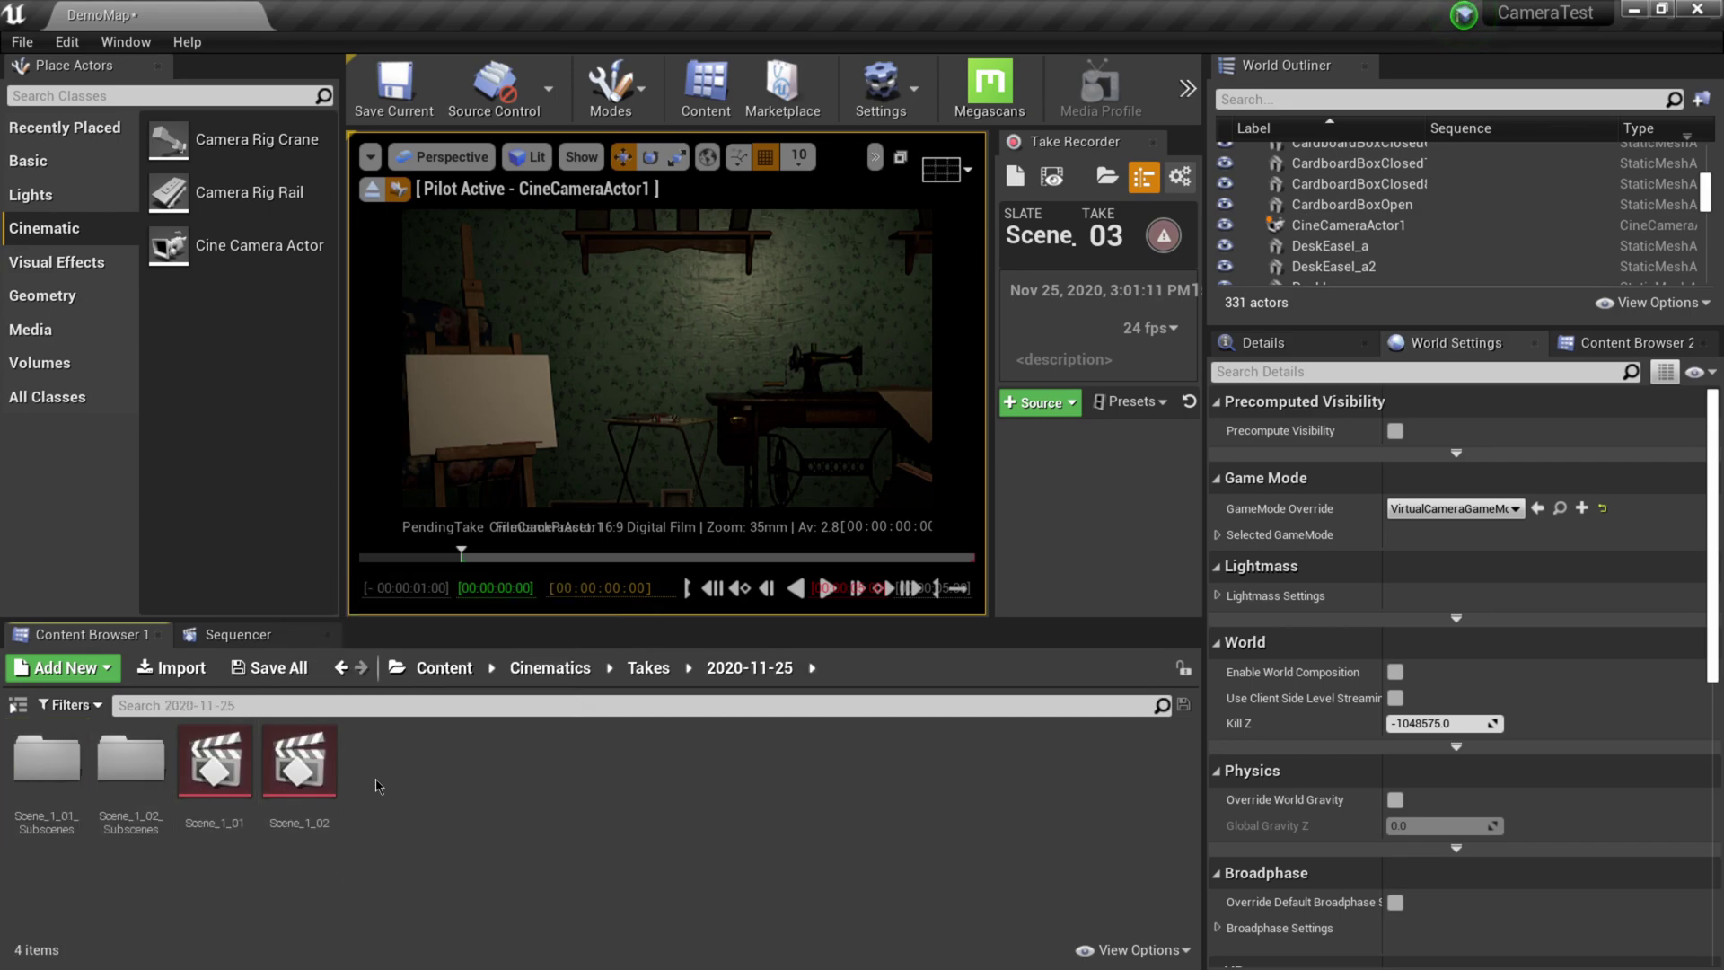
mouse_move(329, 781)
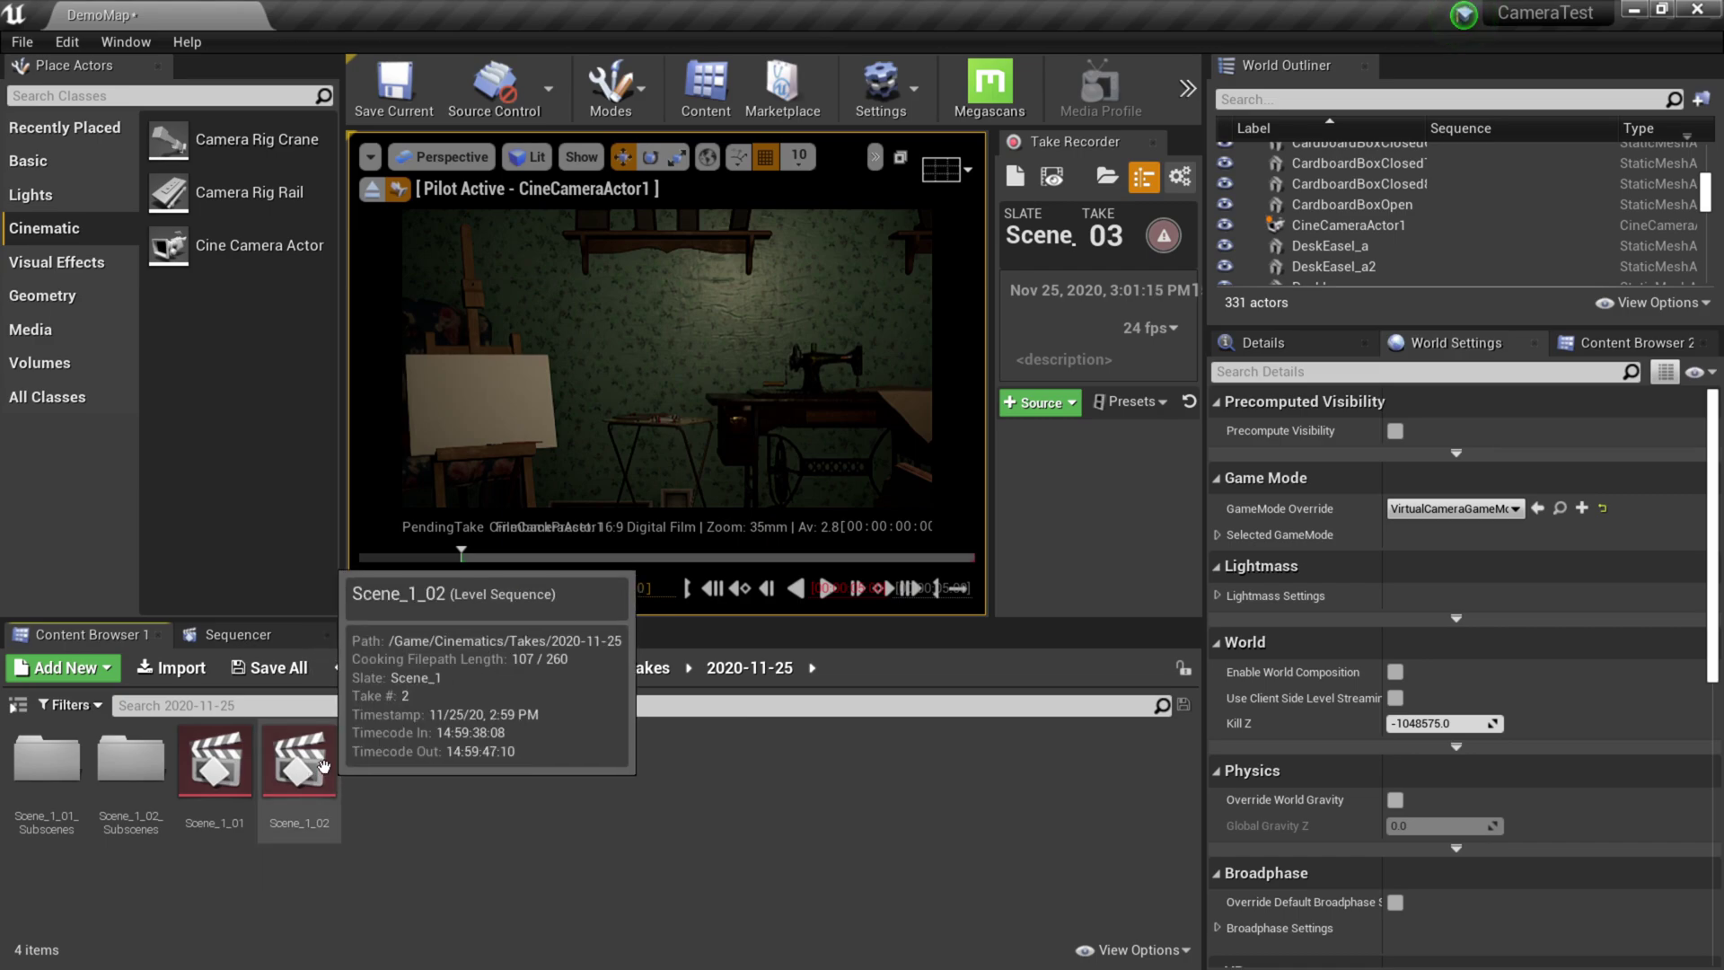
Step: Open Scene_1_02 locked to camera cuts, close Take Recorder, and enlarge the viewport
double_click(329, 779)
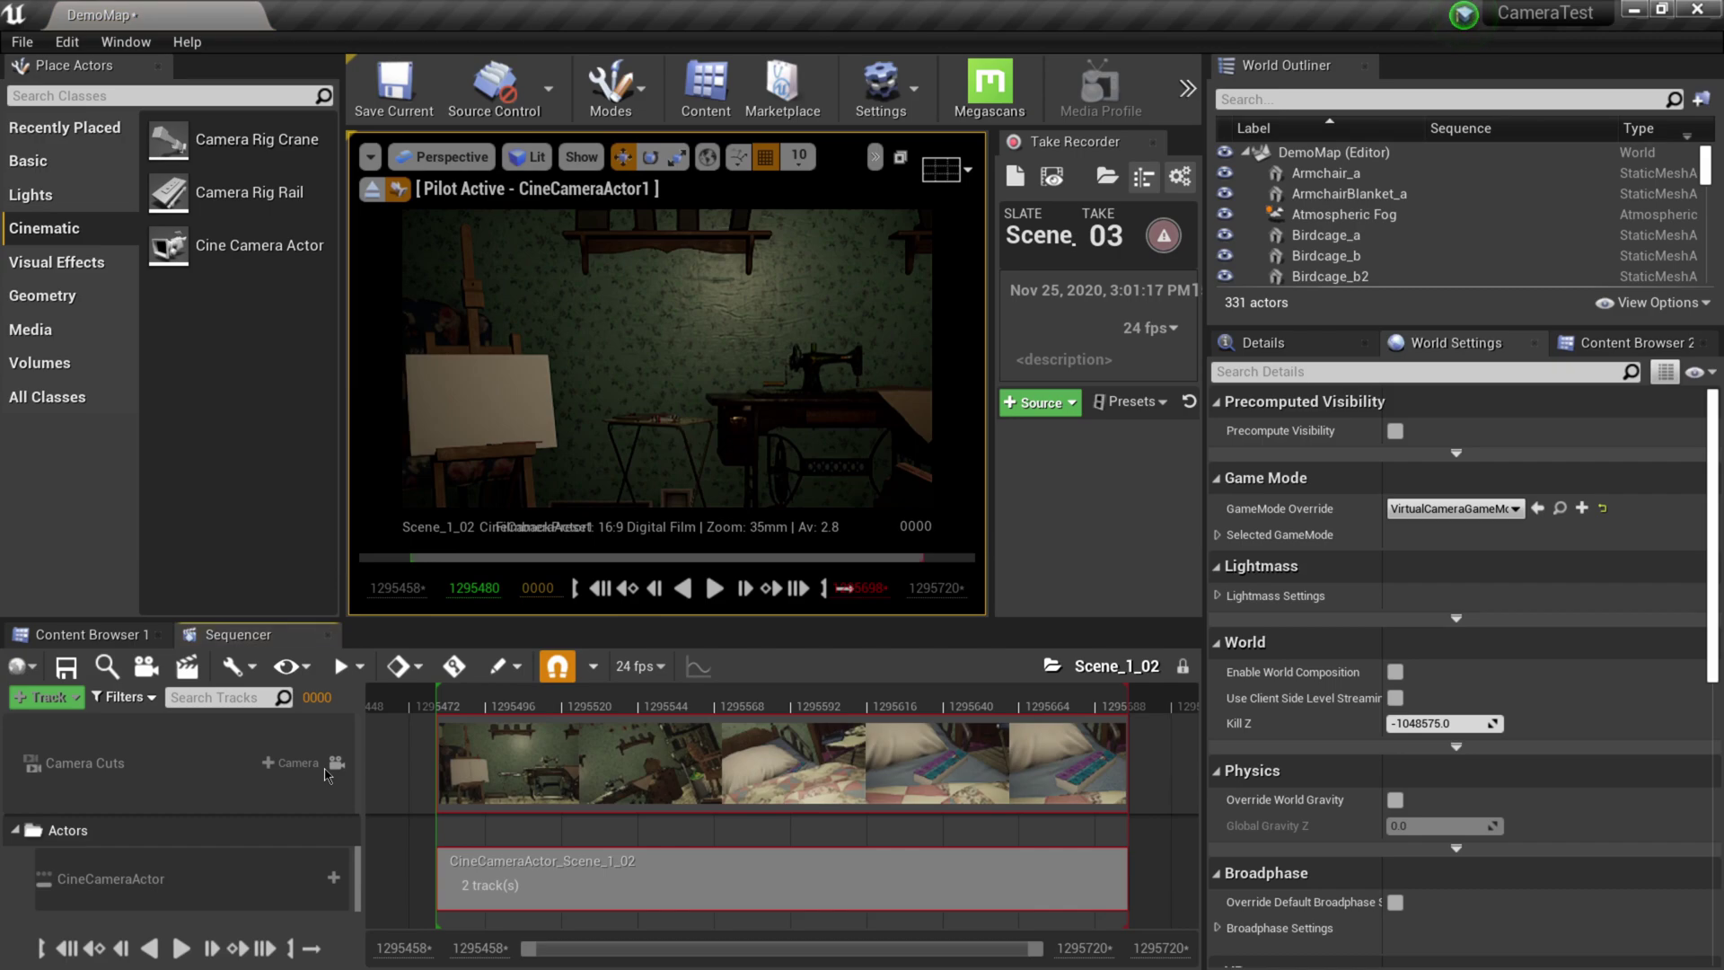
left_click(337, 763)
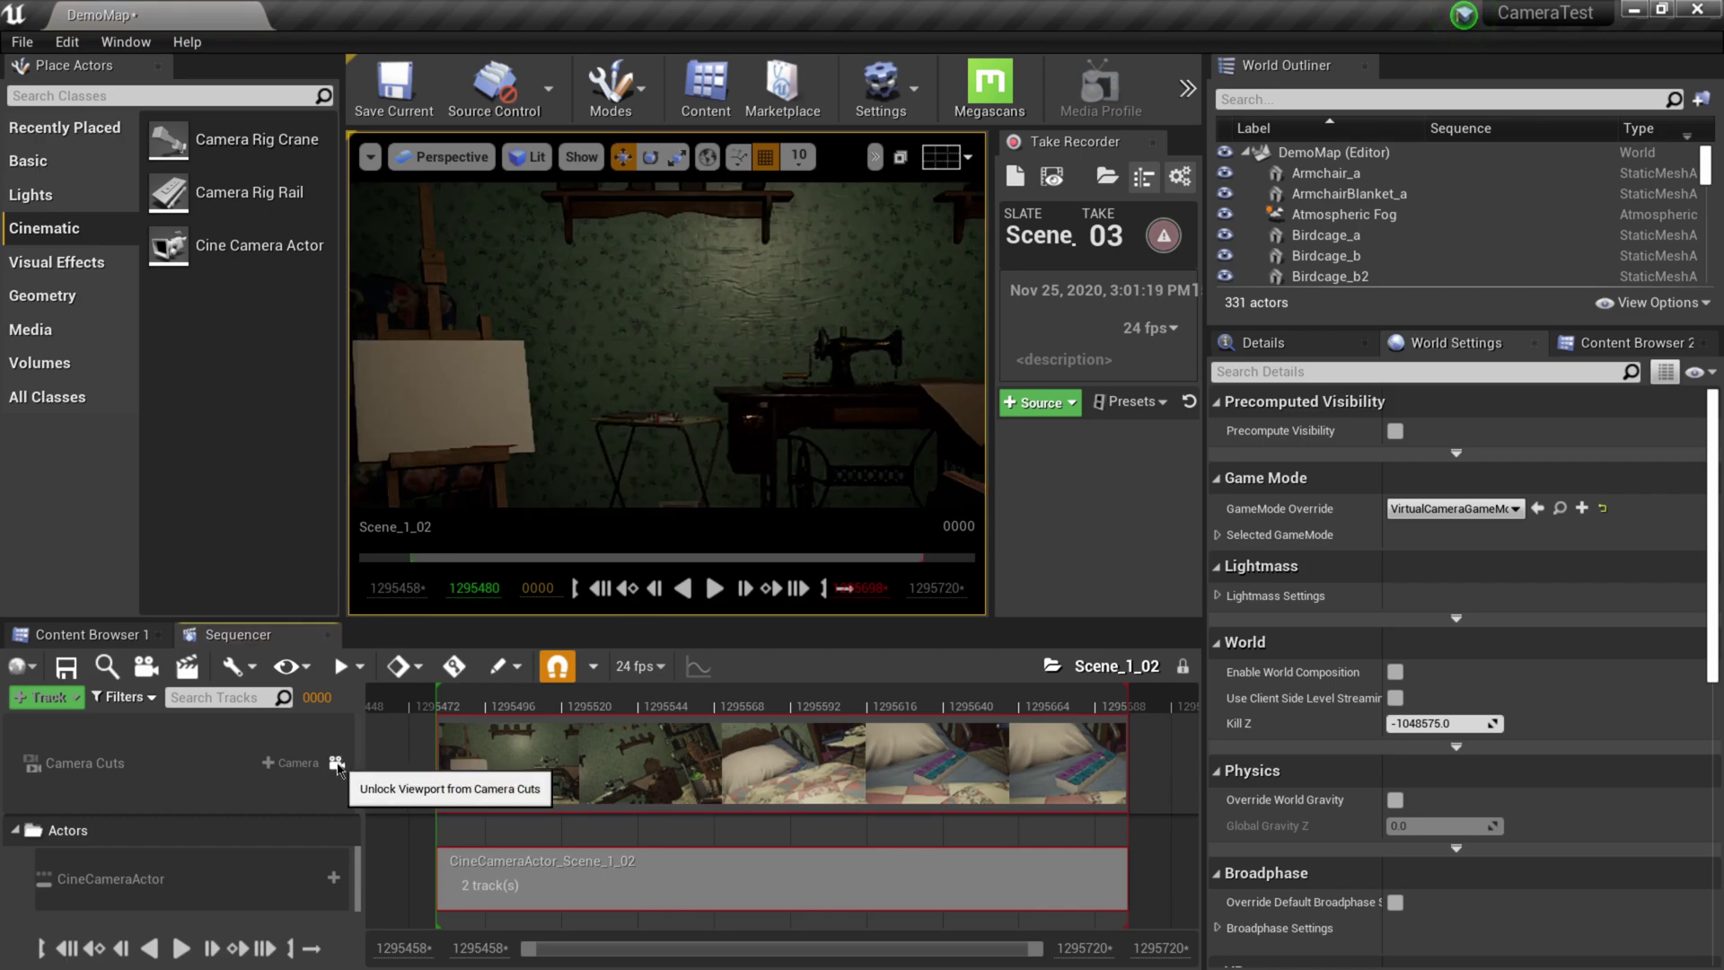
left_click_drag(824, 619, 825, 750)
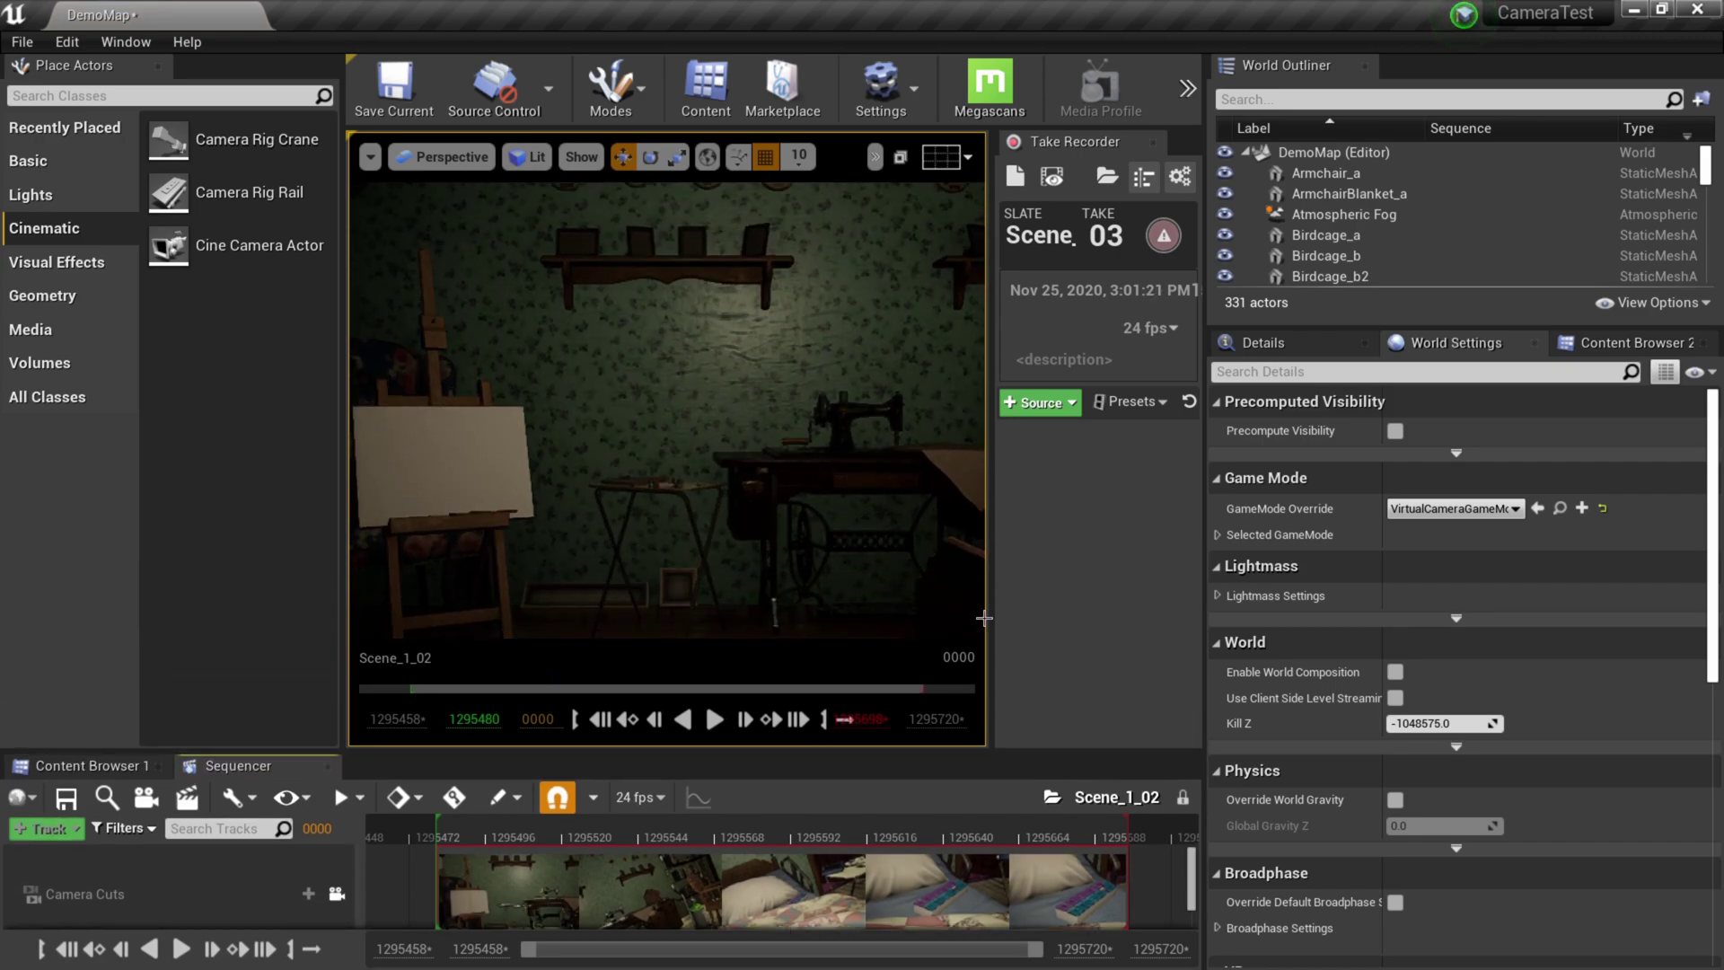
left_click(1153, 142)
left_click_drag(1203, 234, 1304, 235)
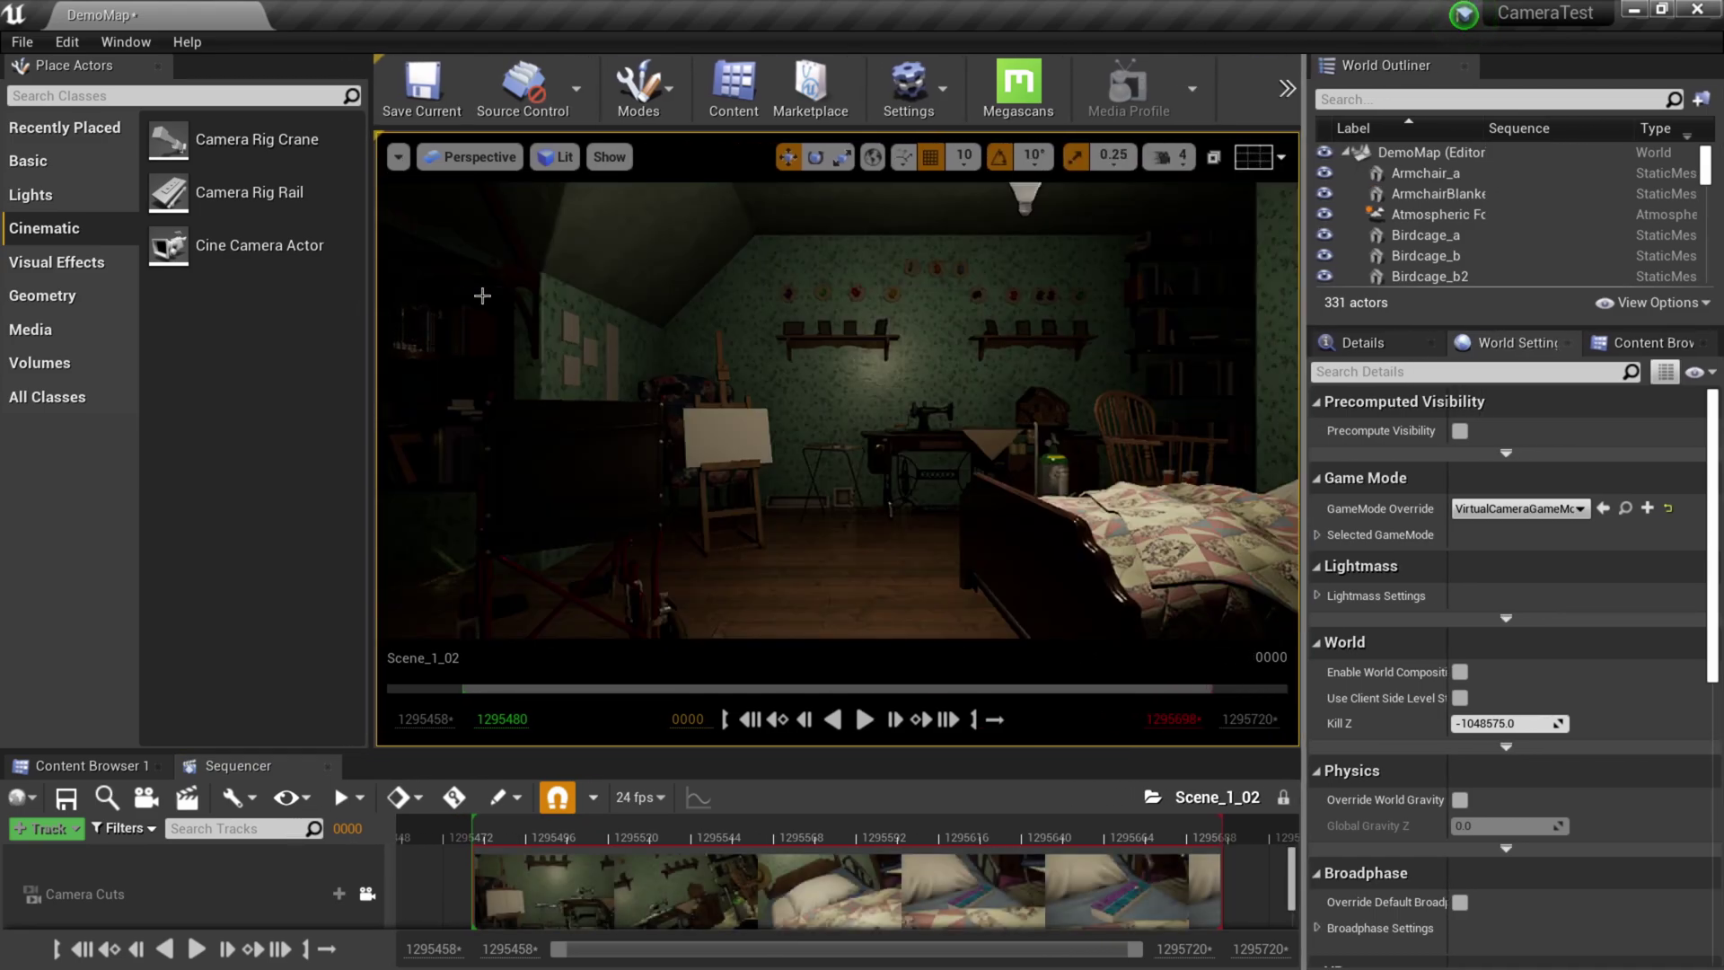
left_click_drag(344, 288, 258, 288)
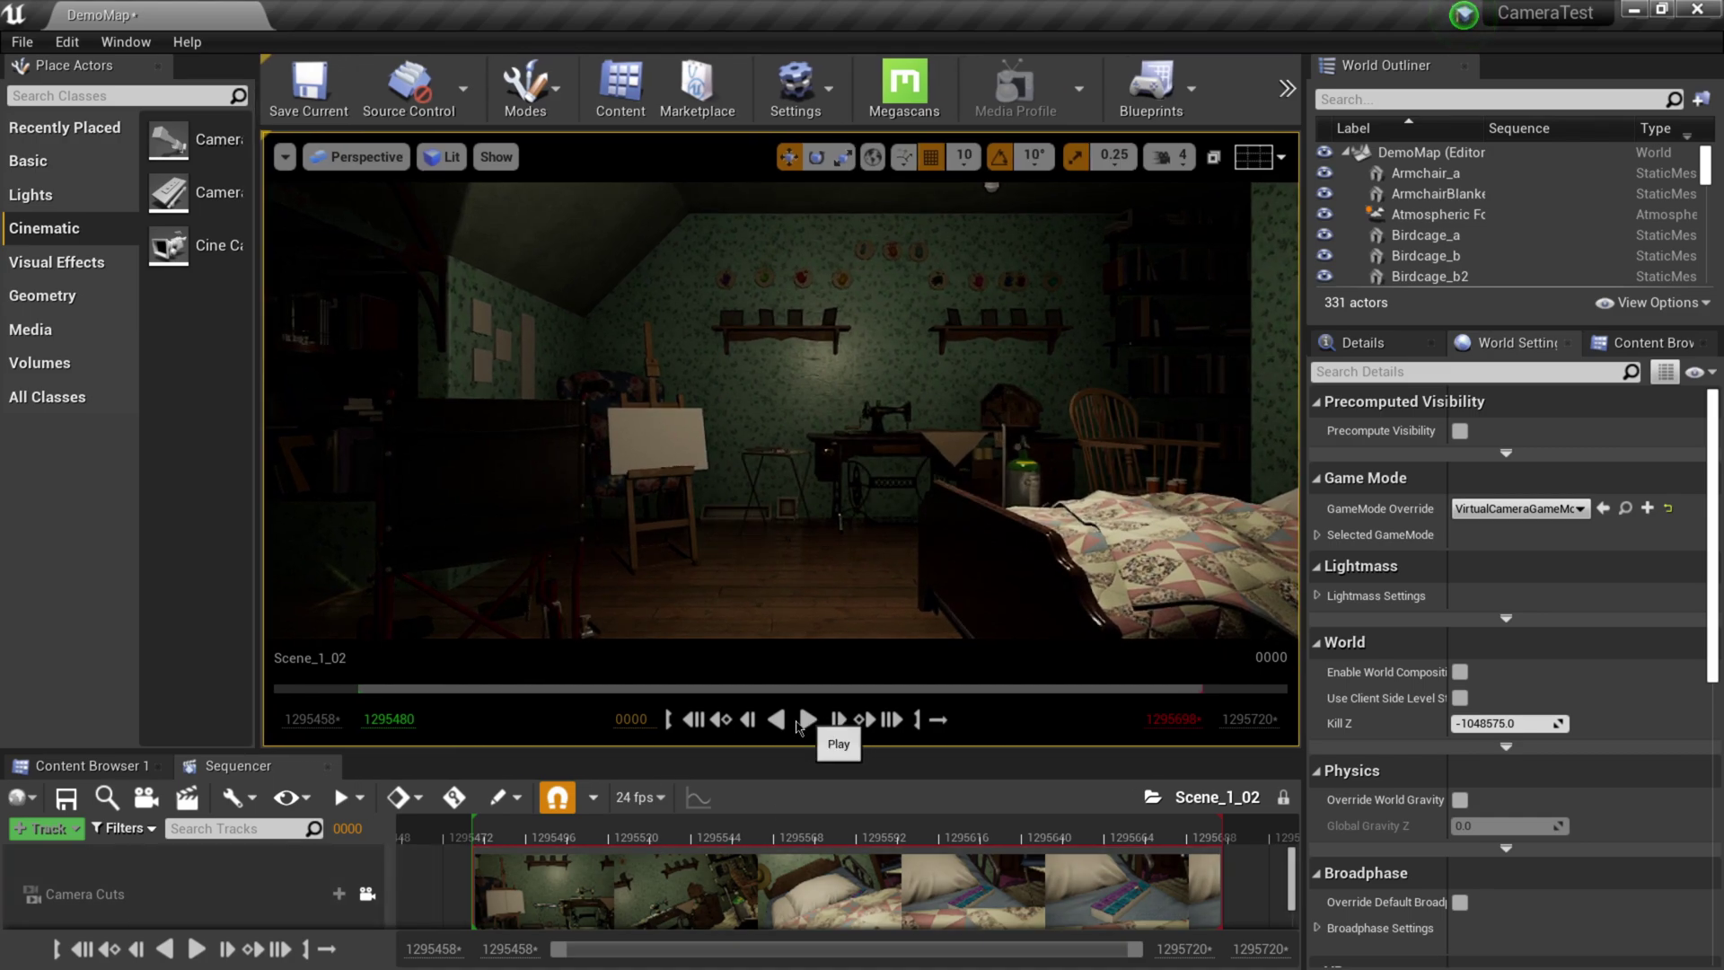
Step: Play the Scene_1_02 handheld camera take in the viewport, then replay it from the start
left_click(801, 722)
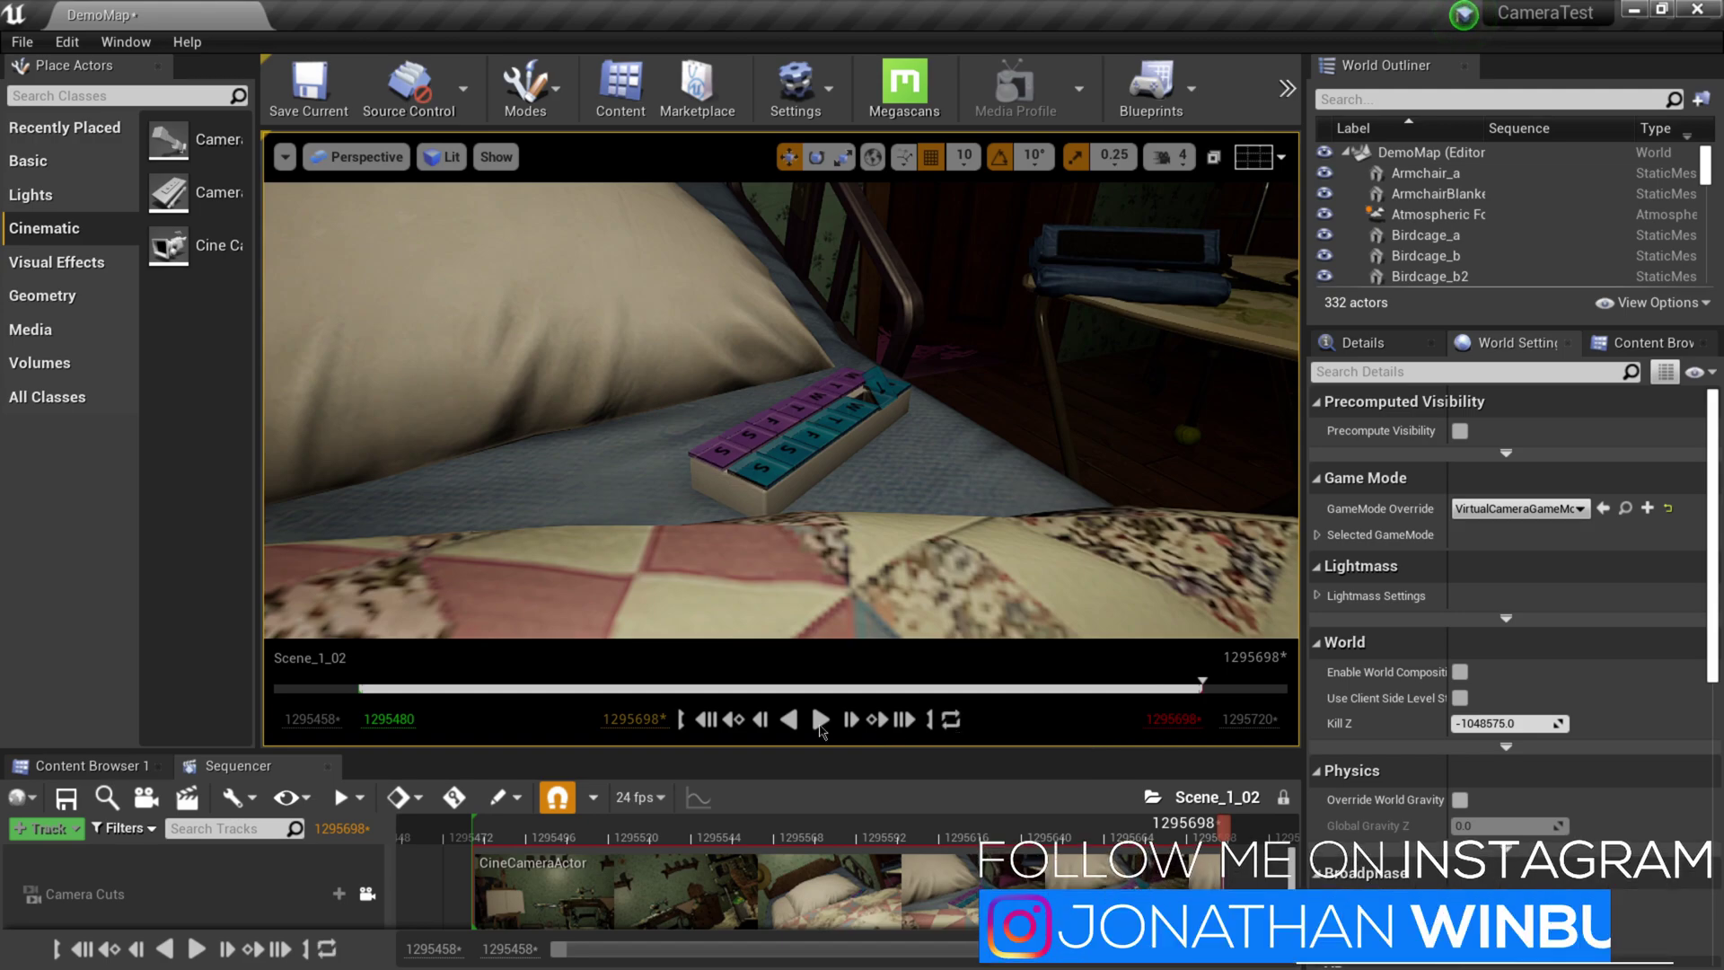
left_click(820, 727)
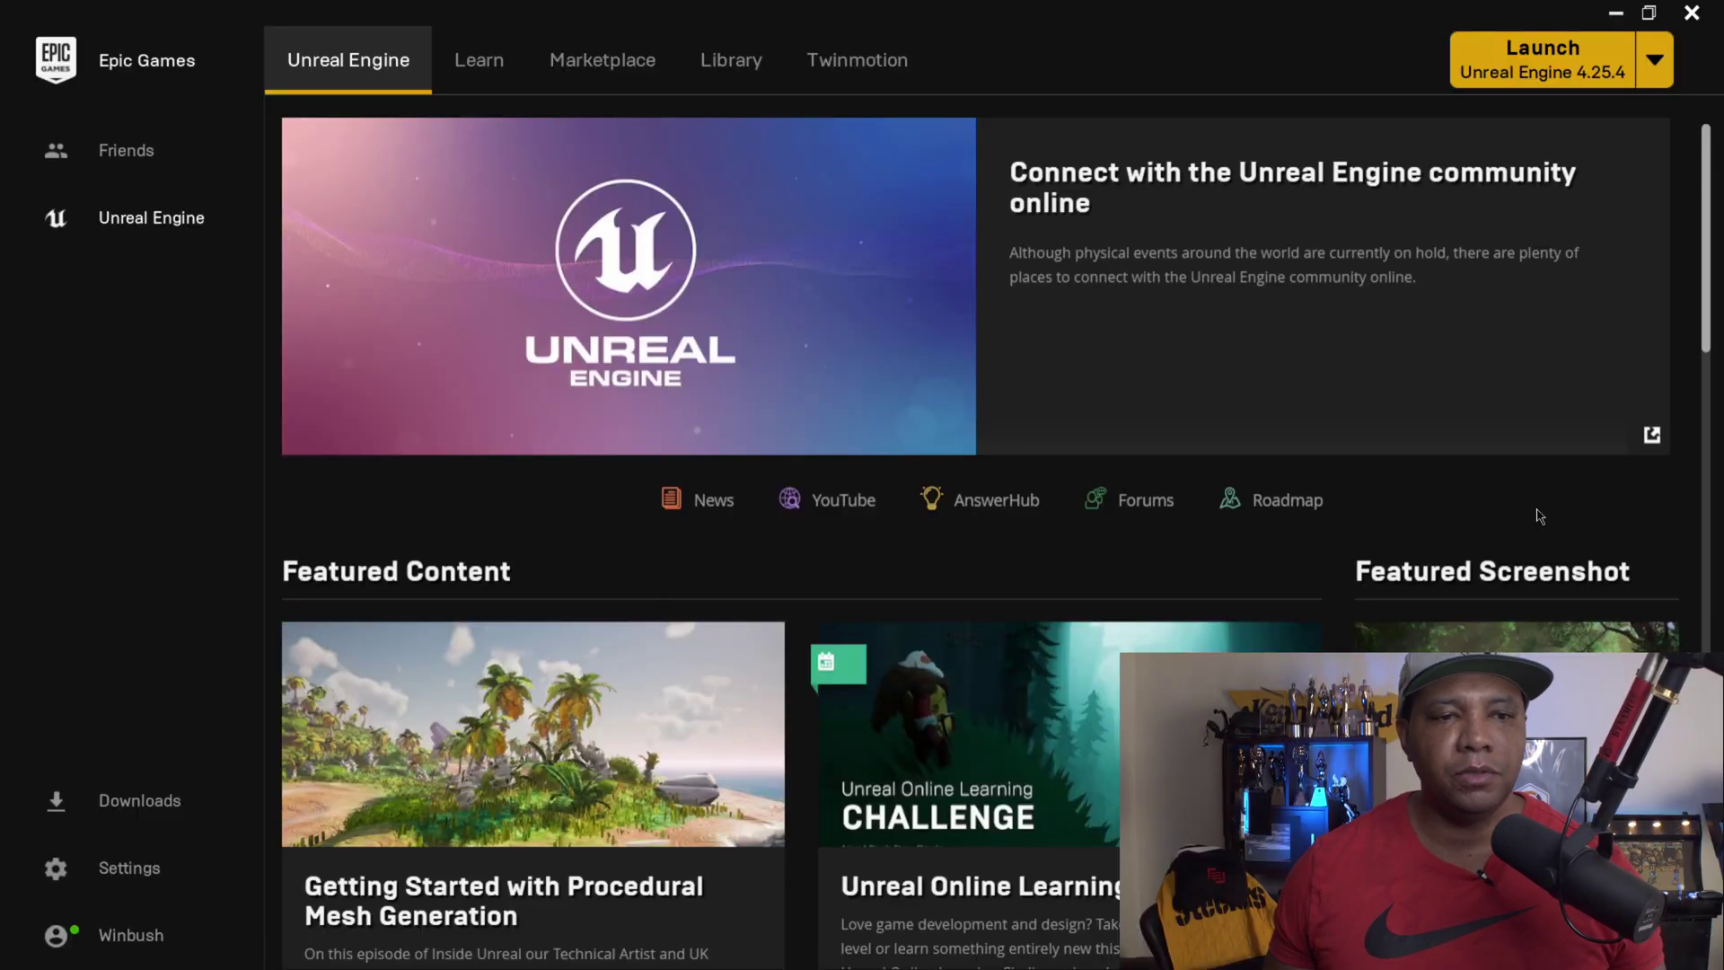
Step: Switch to the Marketplace and reveal the Free menu's dropdown of free content collections
left_click(586, 66)
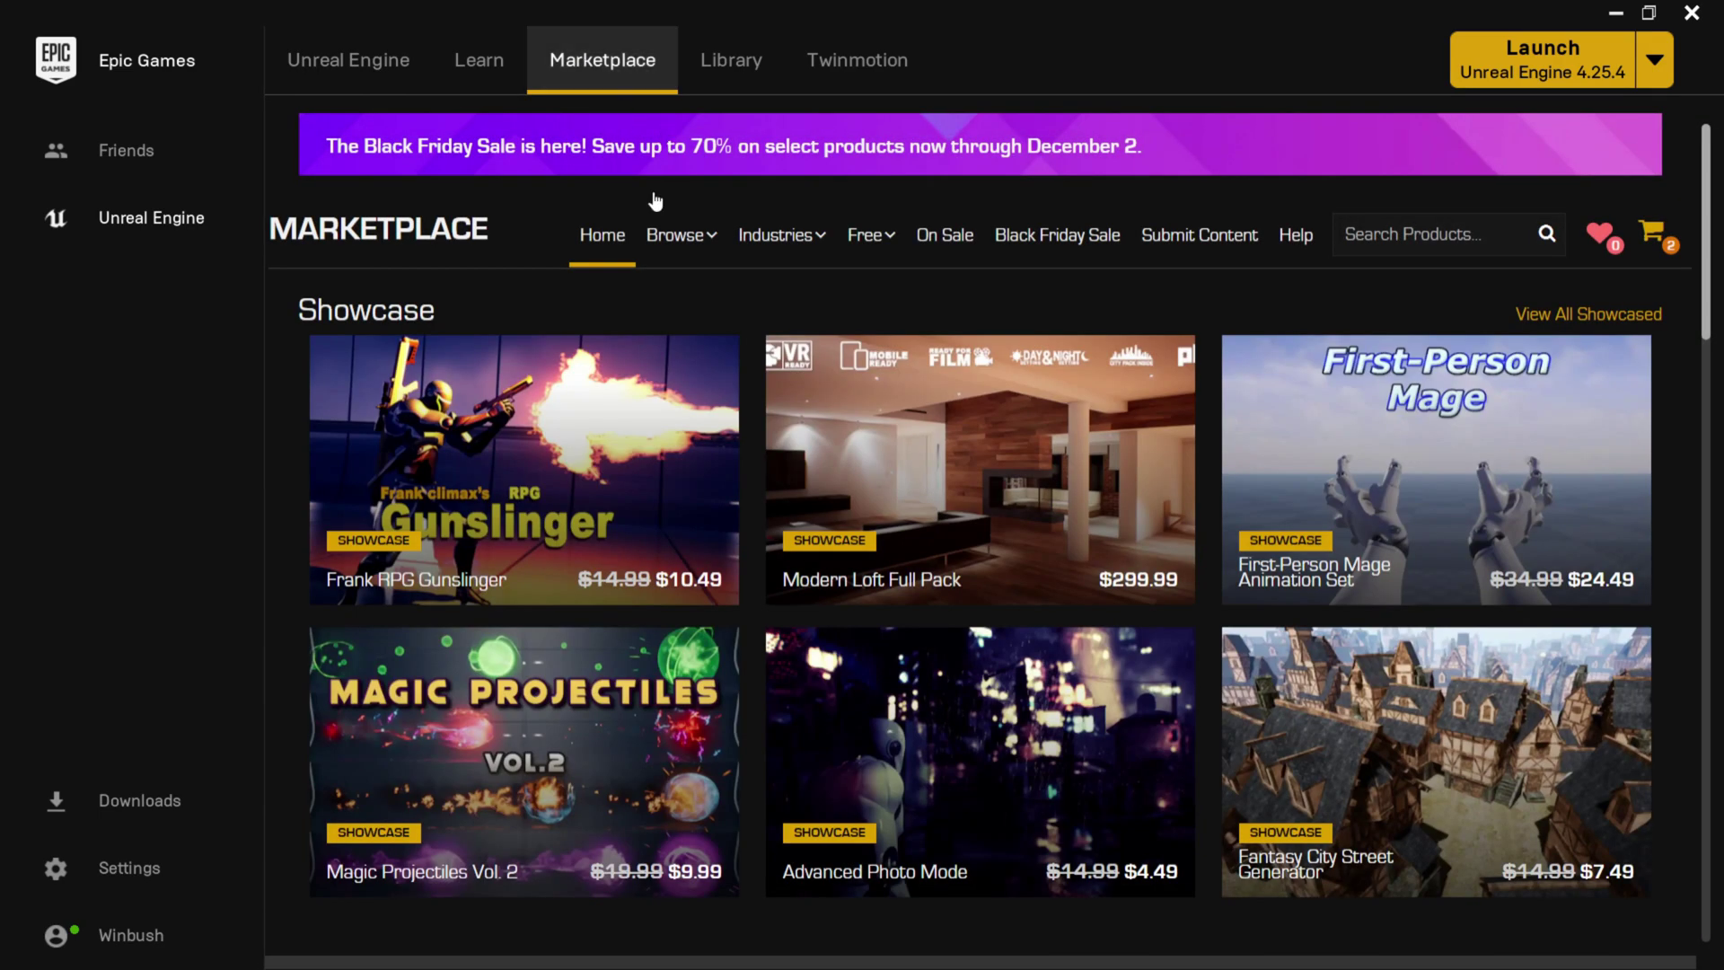
mouse_move(669, 236)
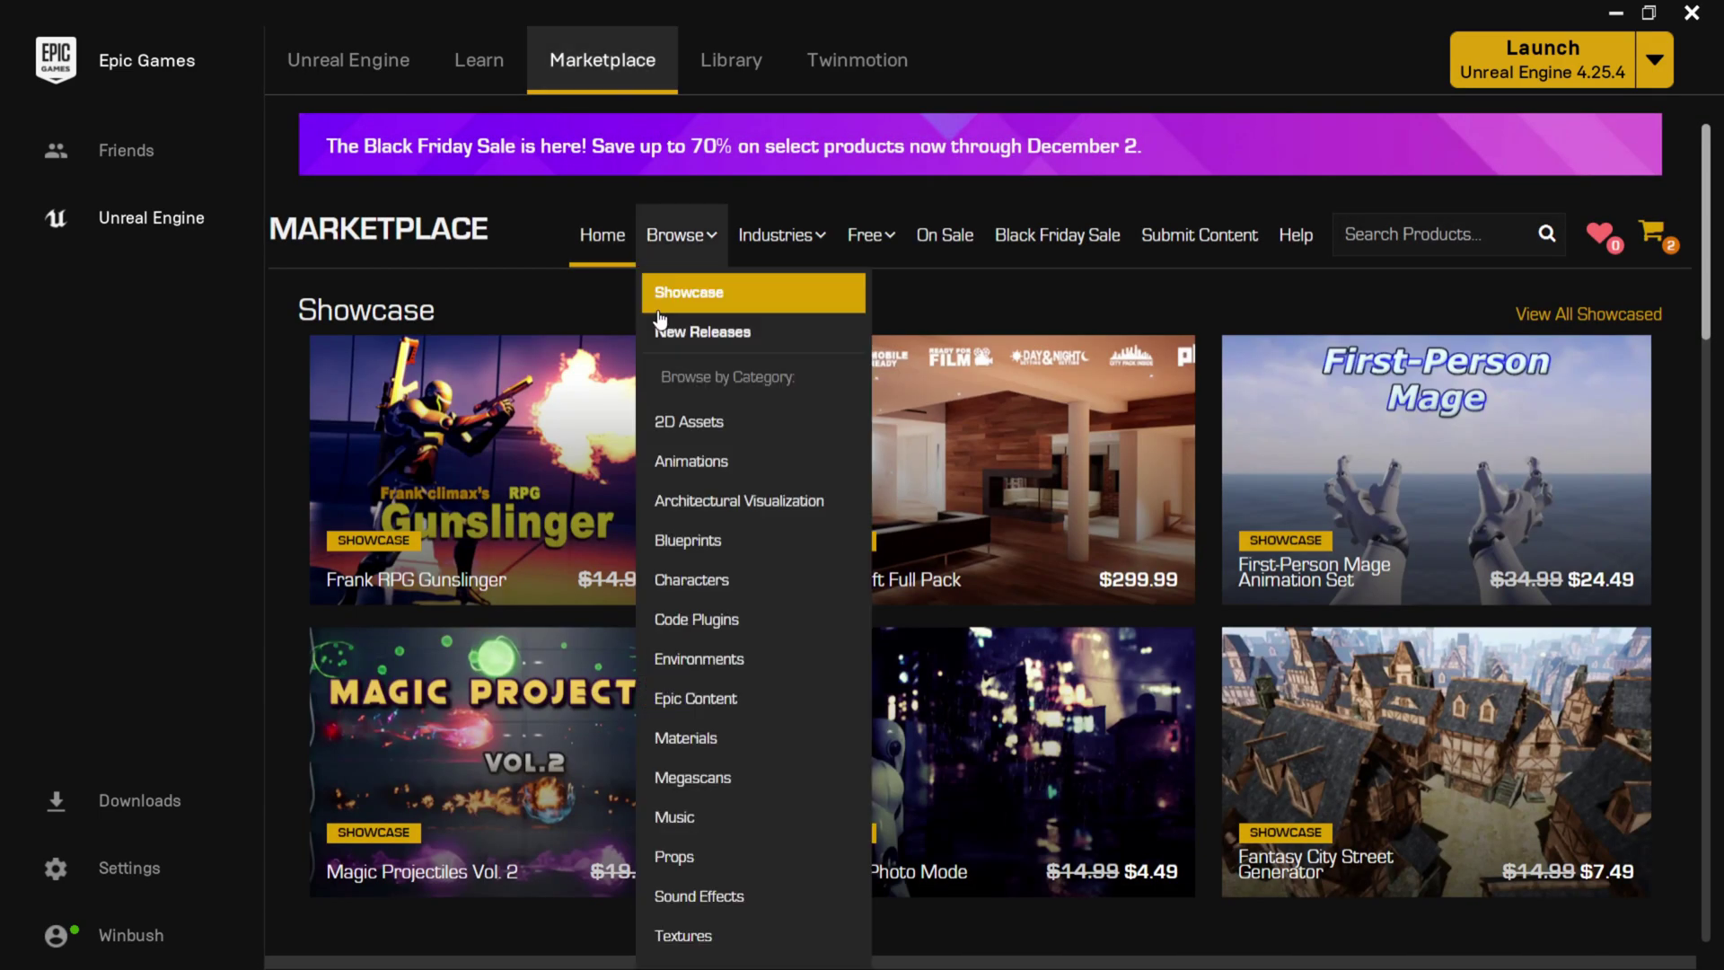
mouse_move(869, 231)
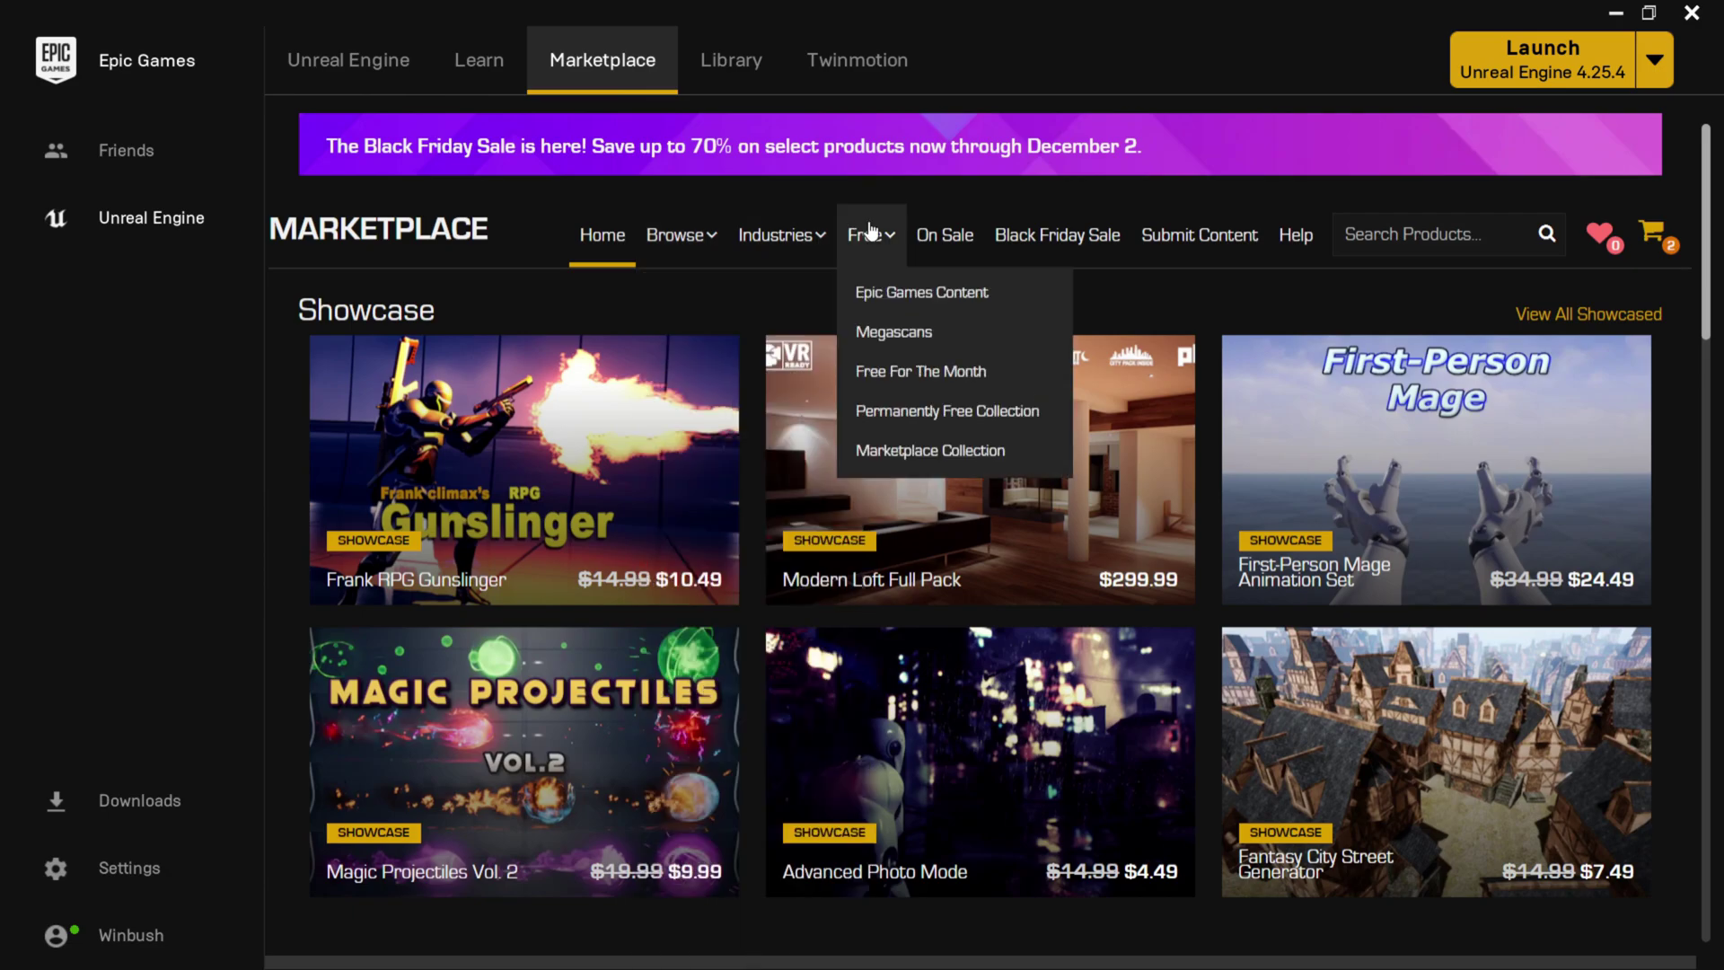
Step: List the free Marketplace Collection products and browse the Edith Finch packs like Edie Room
left_click(932, 458)
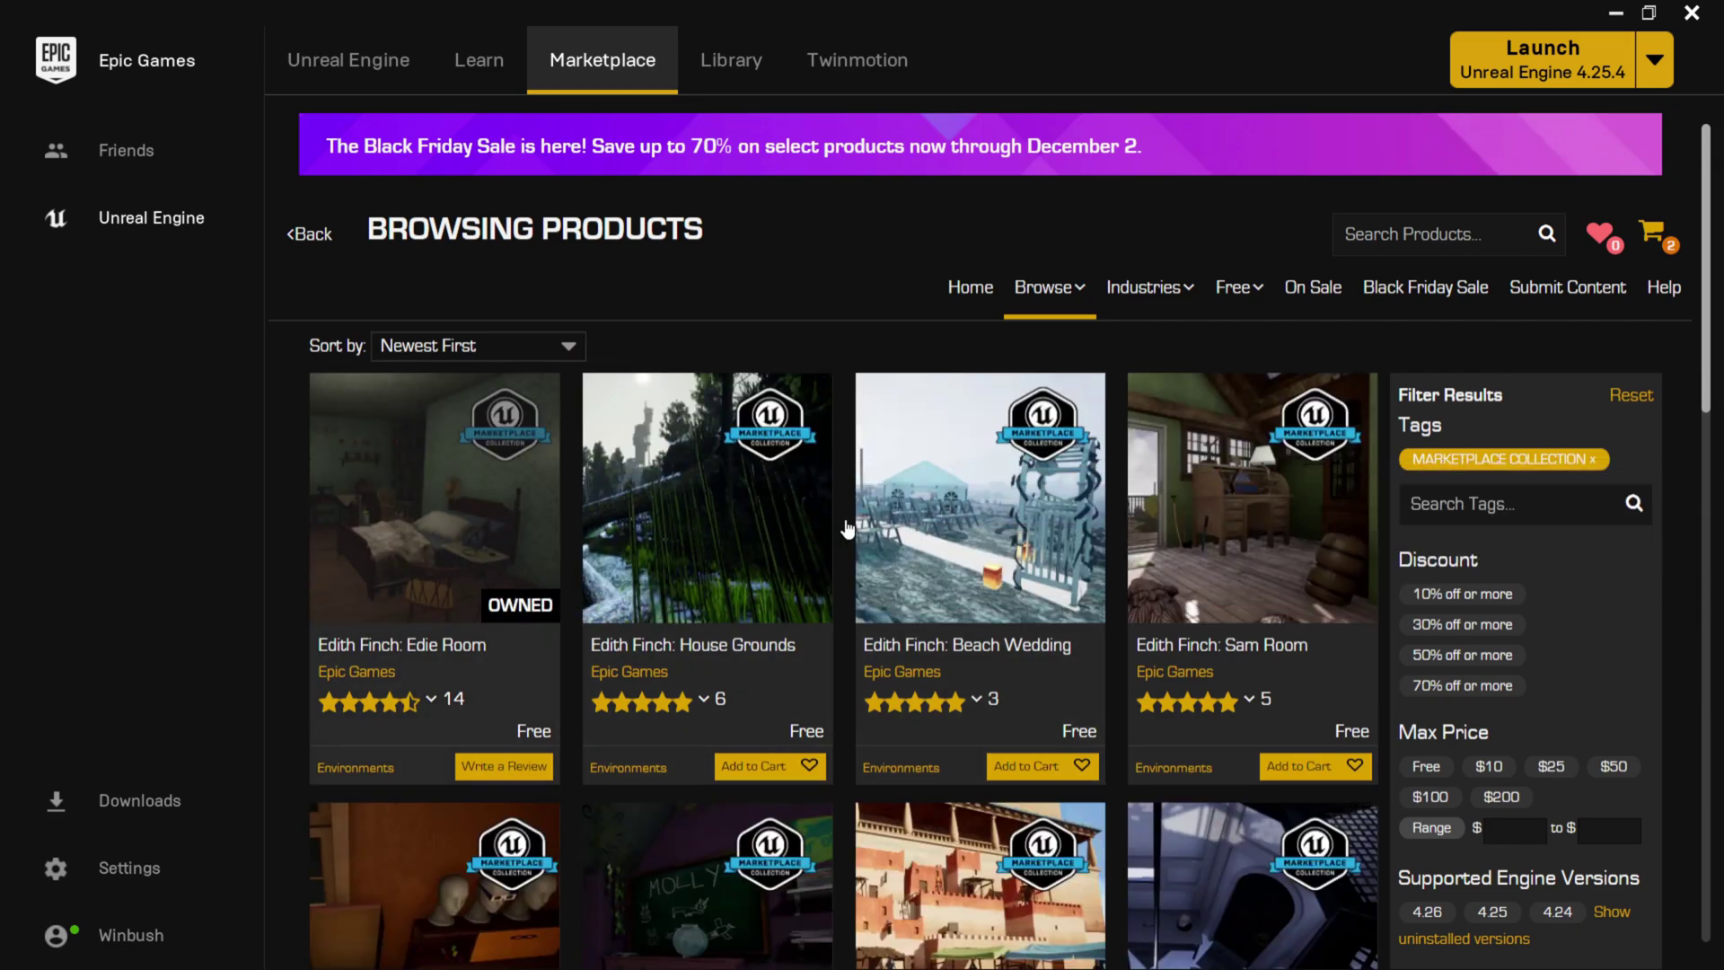
mouse_move(1054, 561)
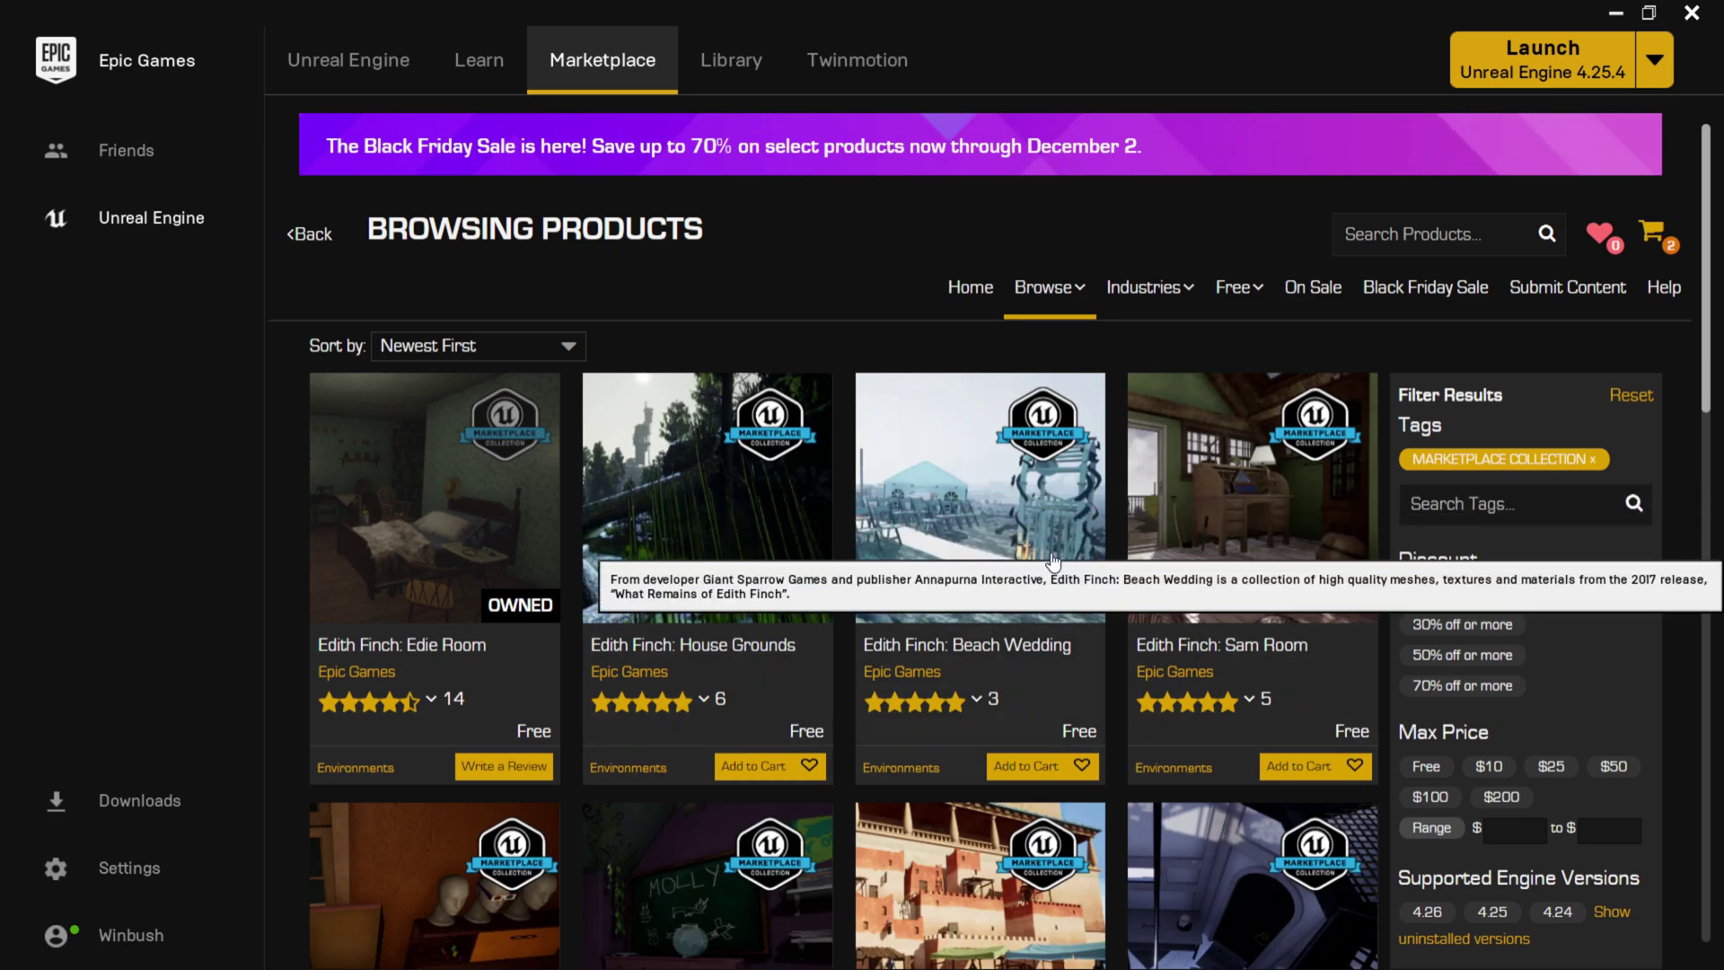
scroll(1053, 564, "down", 2)
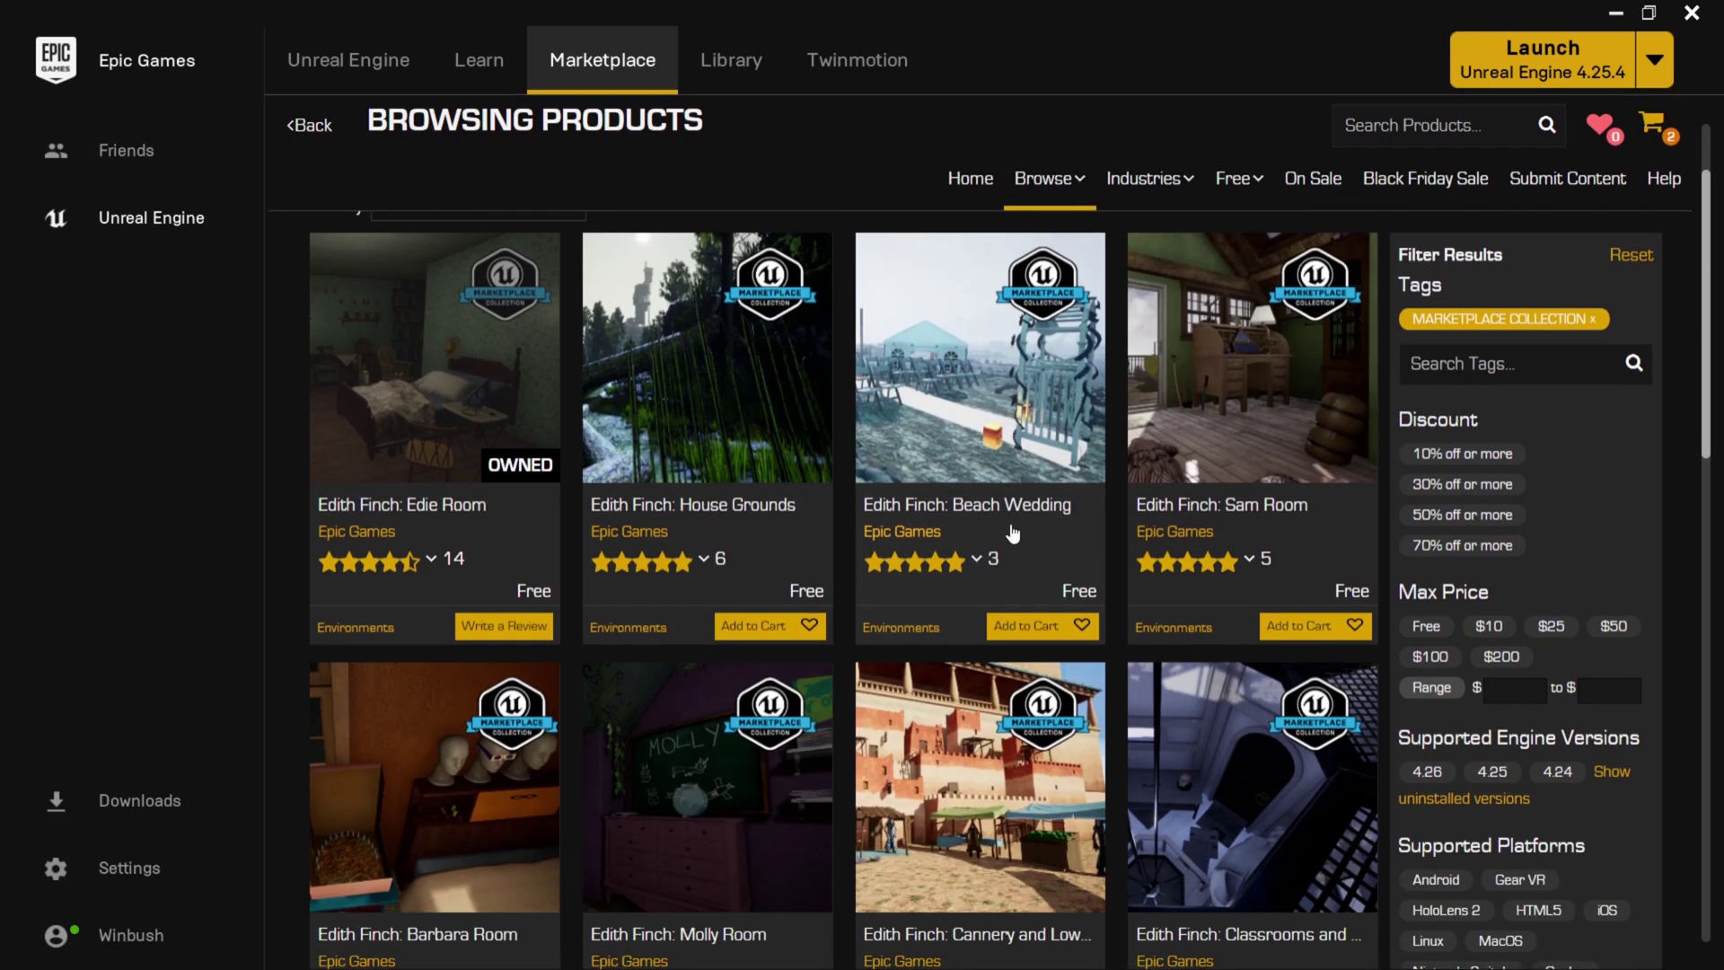
scroll(1012, 533, "down", 4)
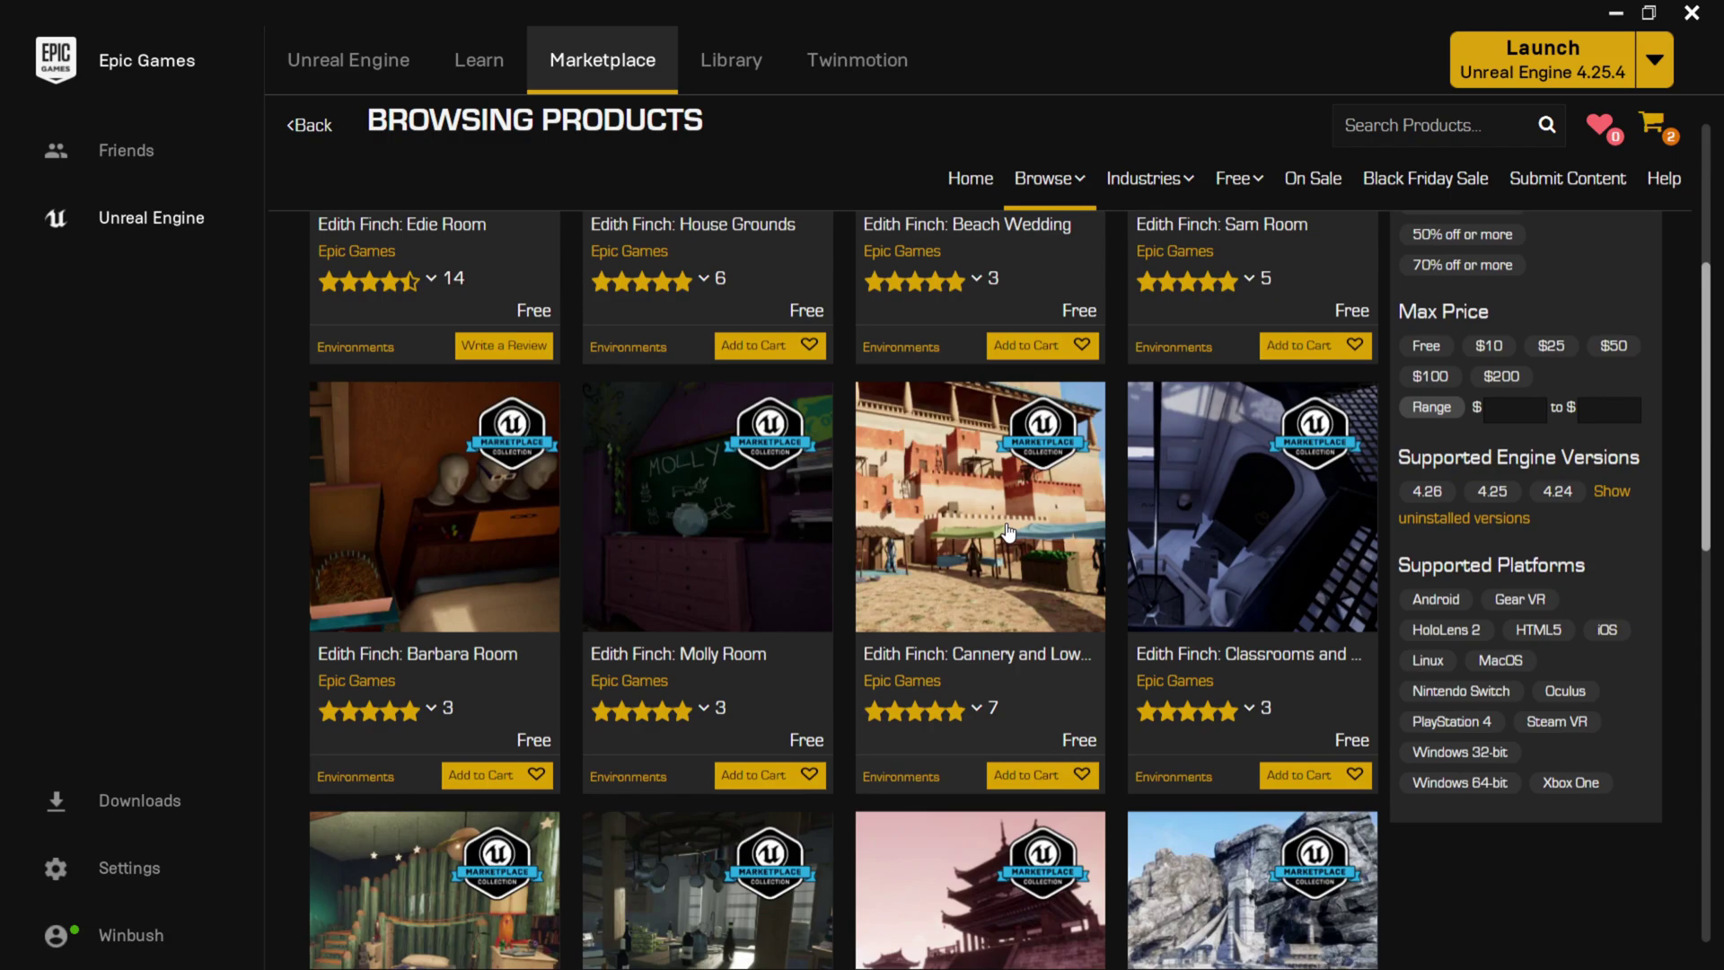
mouse_move(1005, 532)
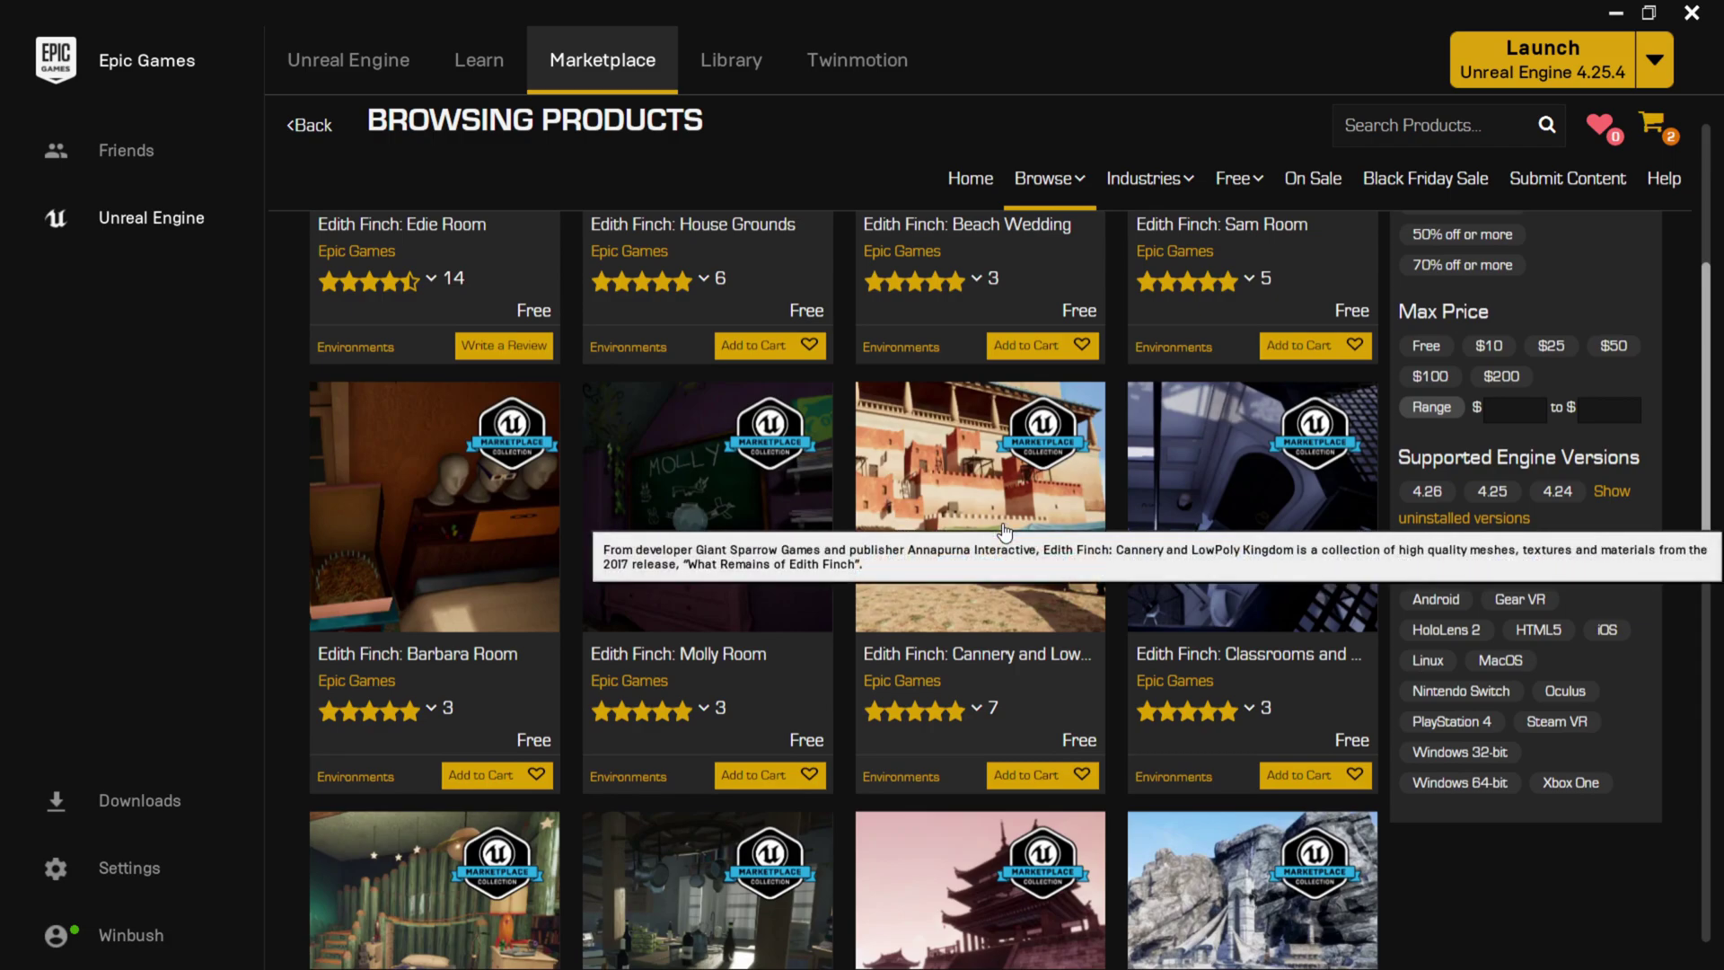
scroll(988, 525, "down", 7)
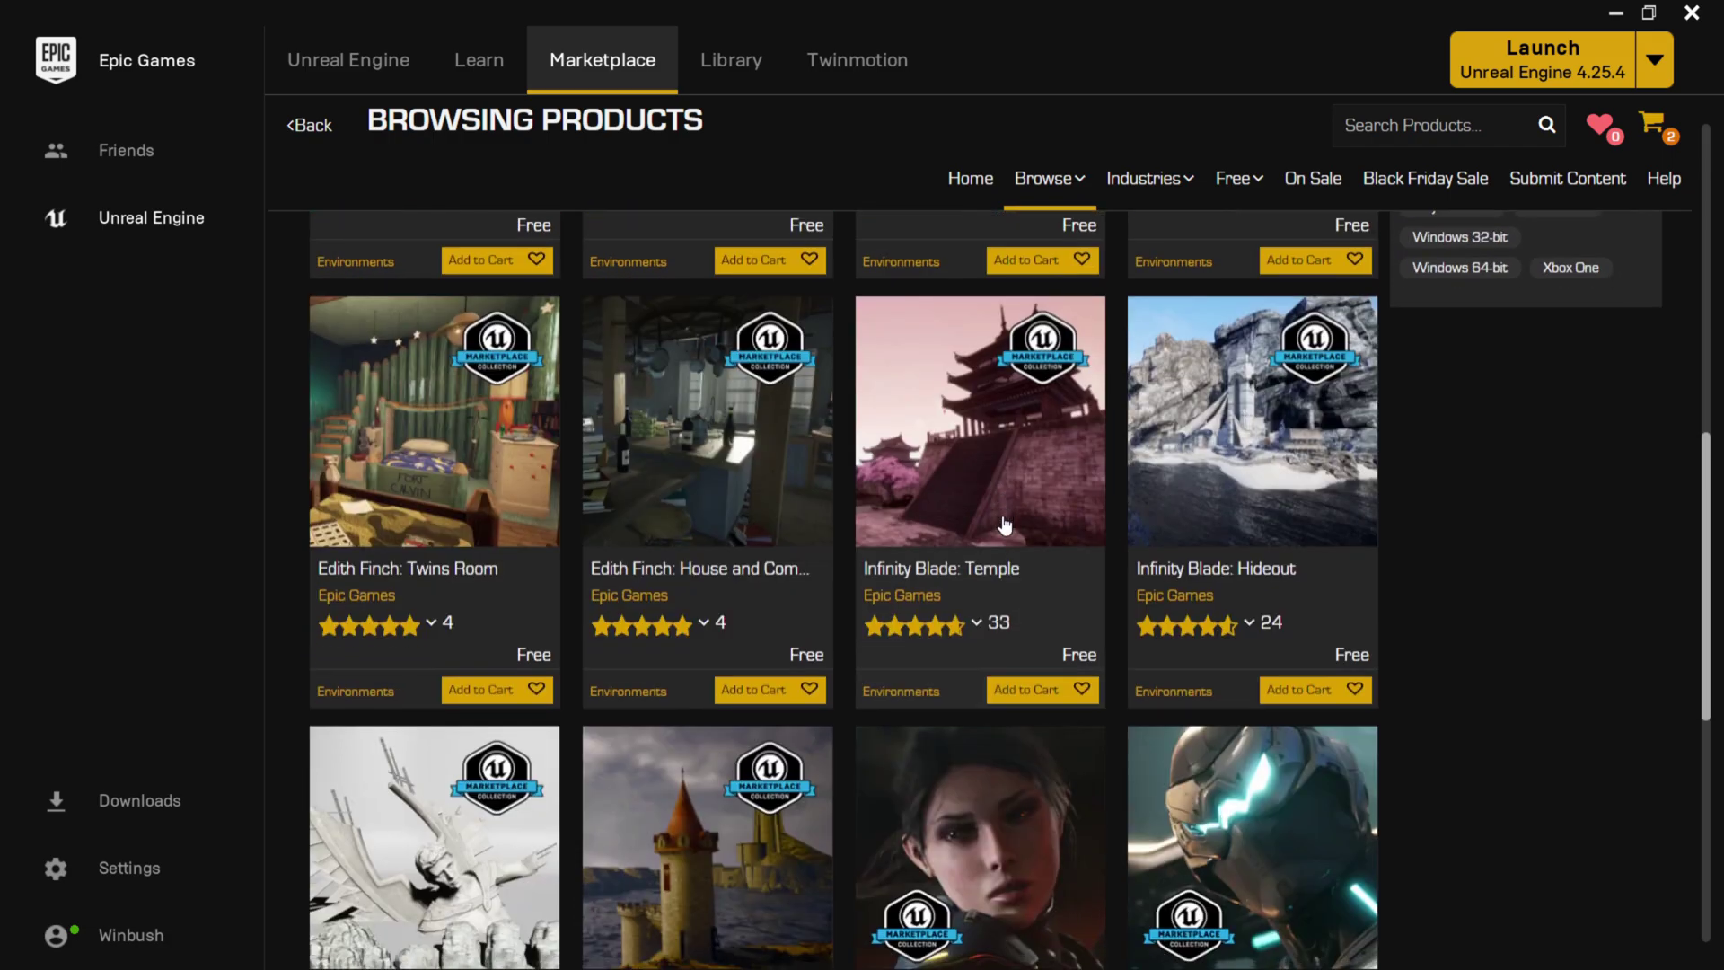
mouse_move(878, 512)
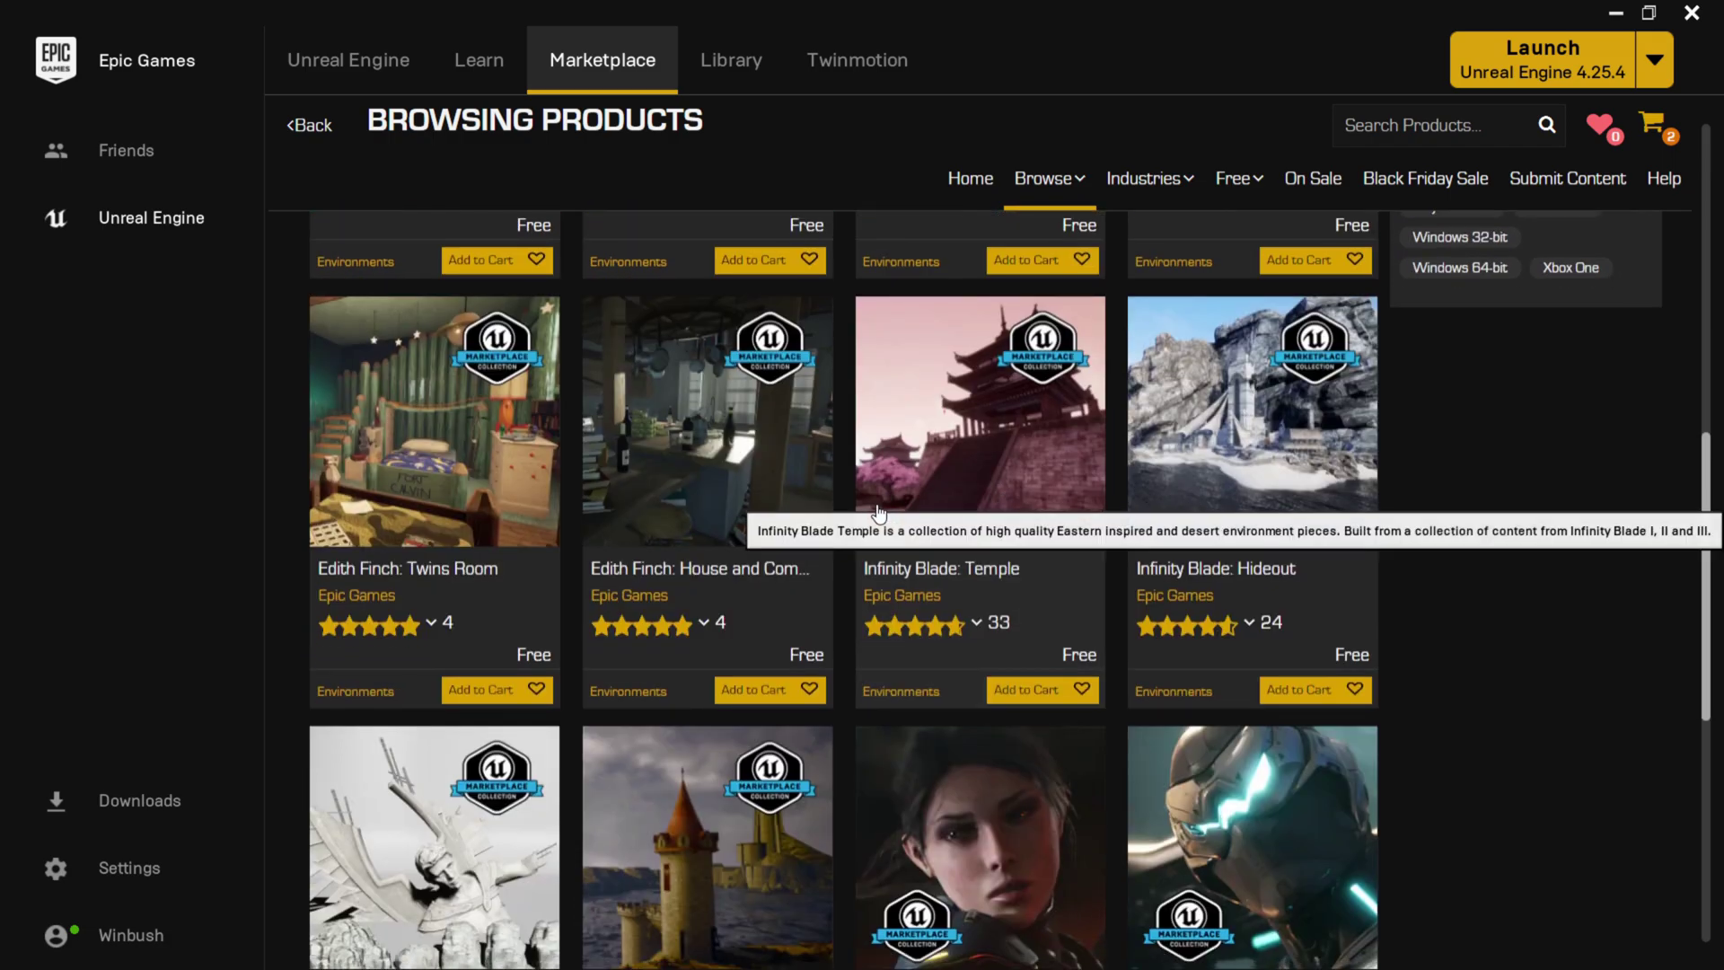
scroll(788, 496, "up", 3)
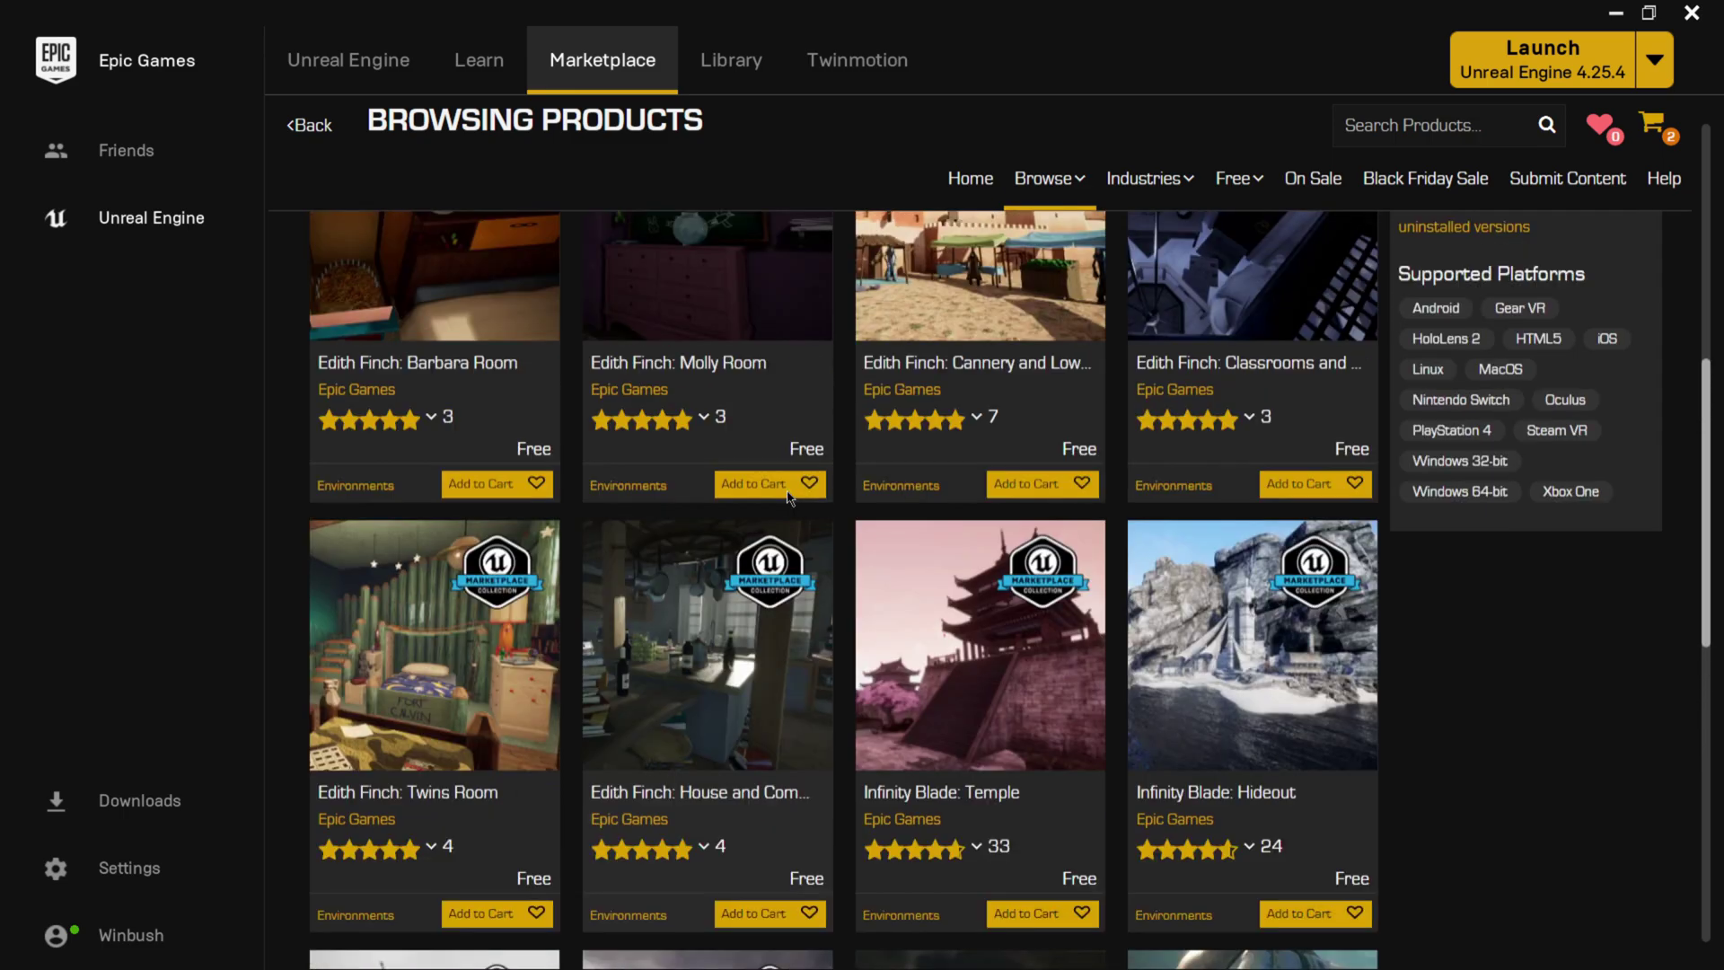
scroll(788, 496, "up", 8)
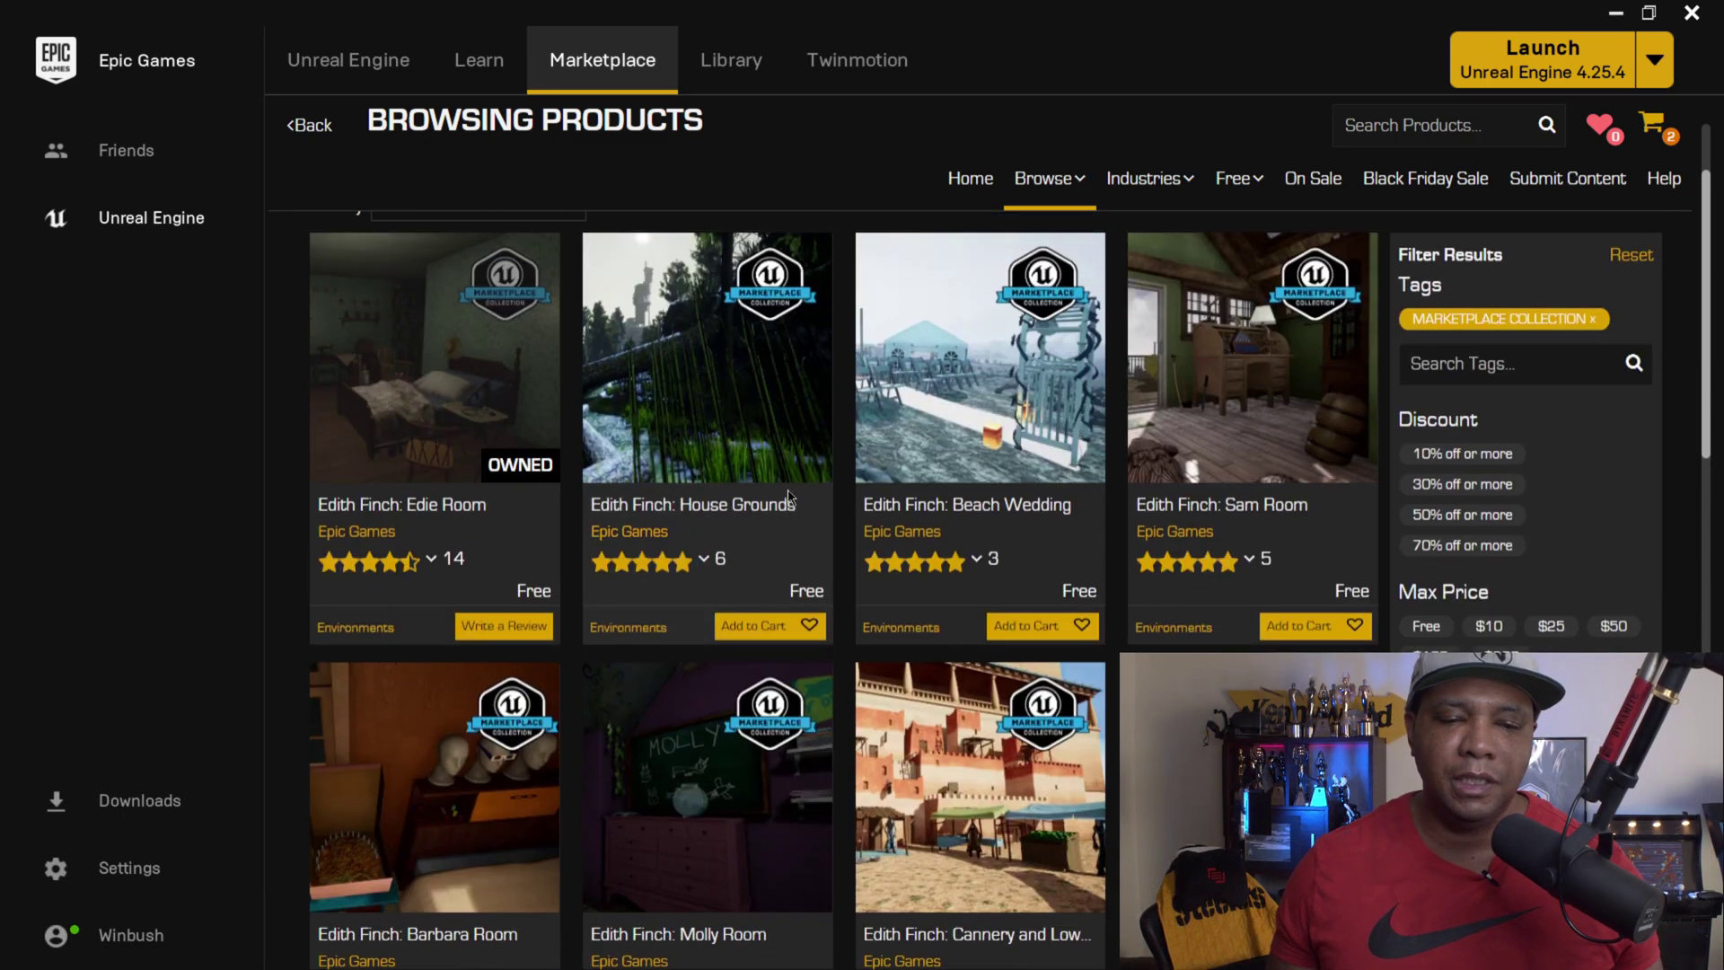
scroll(788, 496, "up", 2)
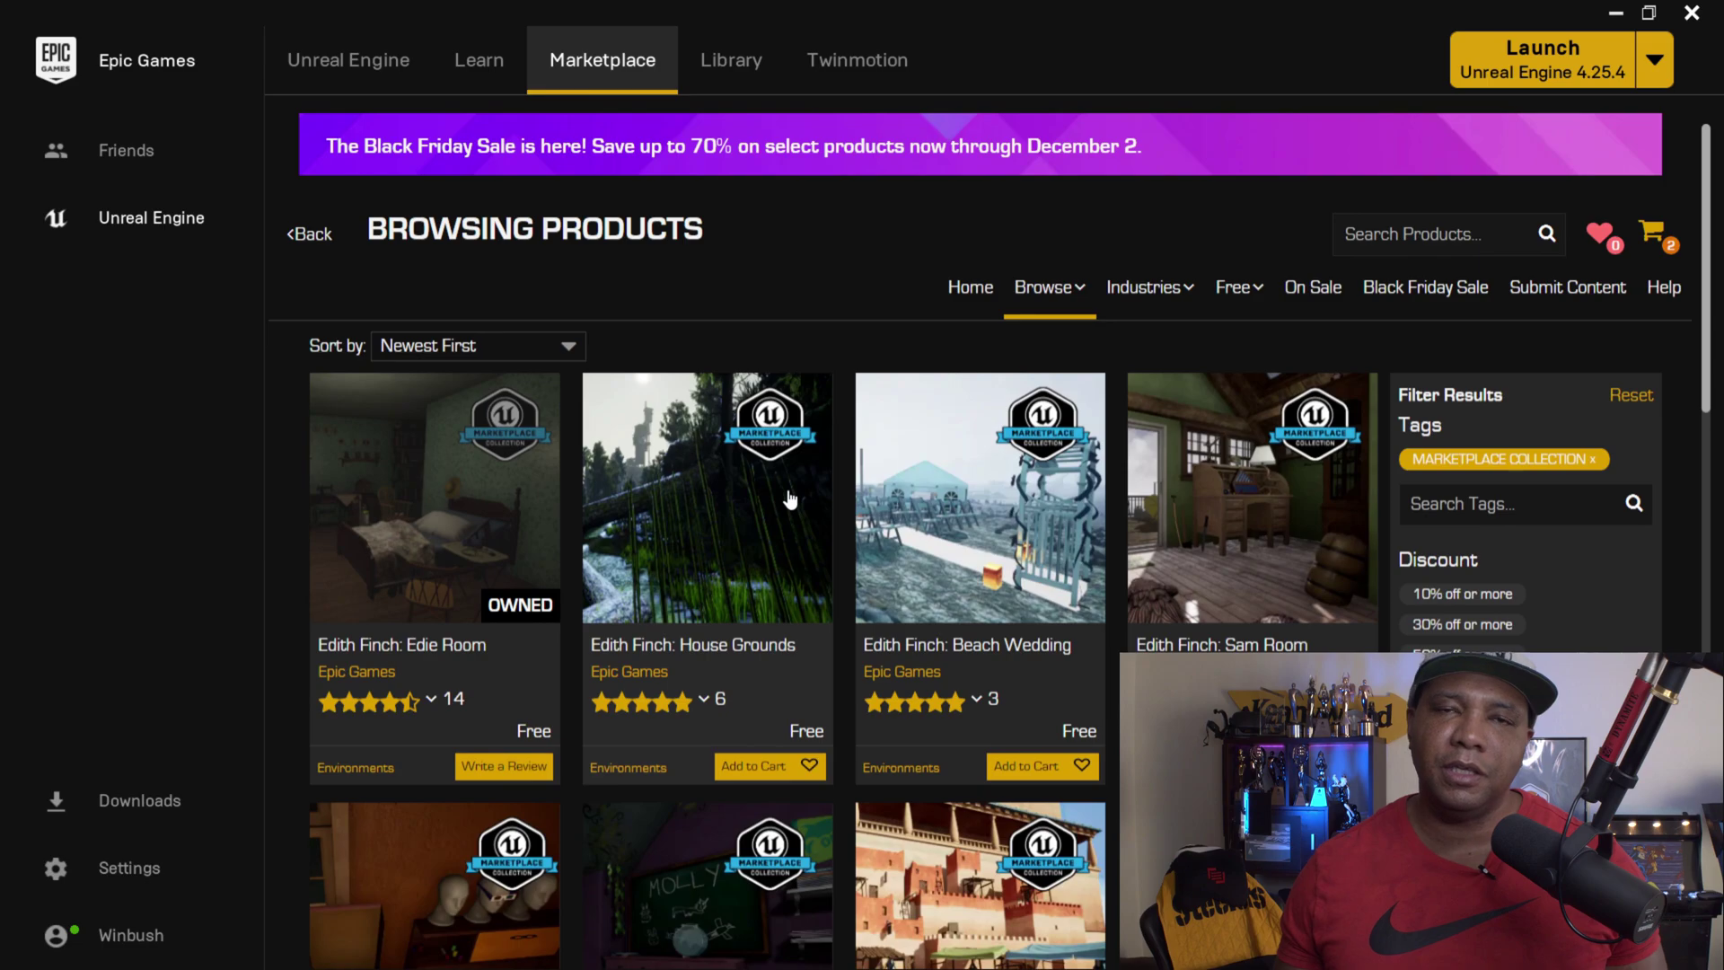